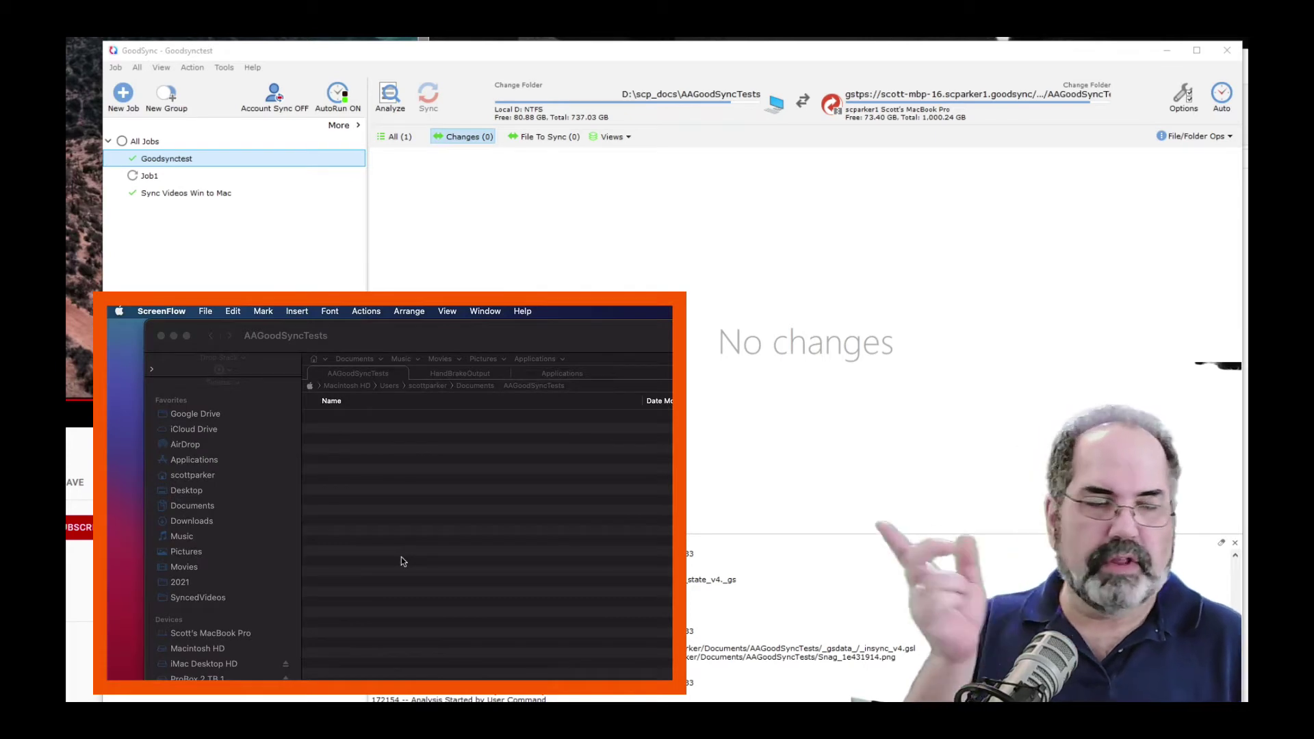
Bring the Mac Path Finder window into focus while Goodsynctest shows no changes.
click(533, 499)
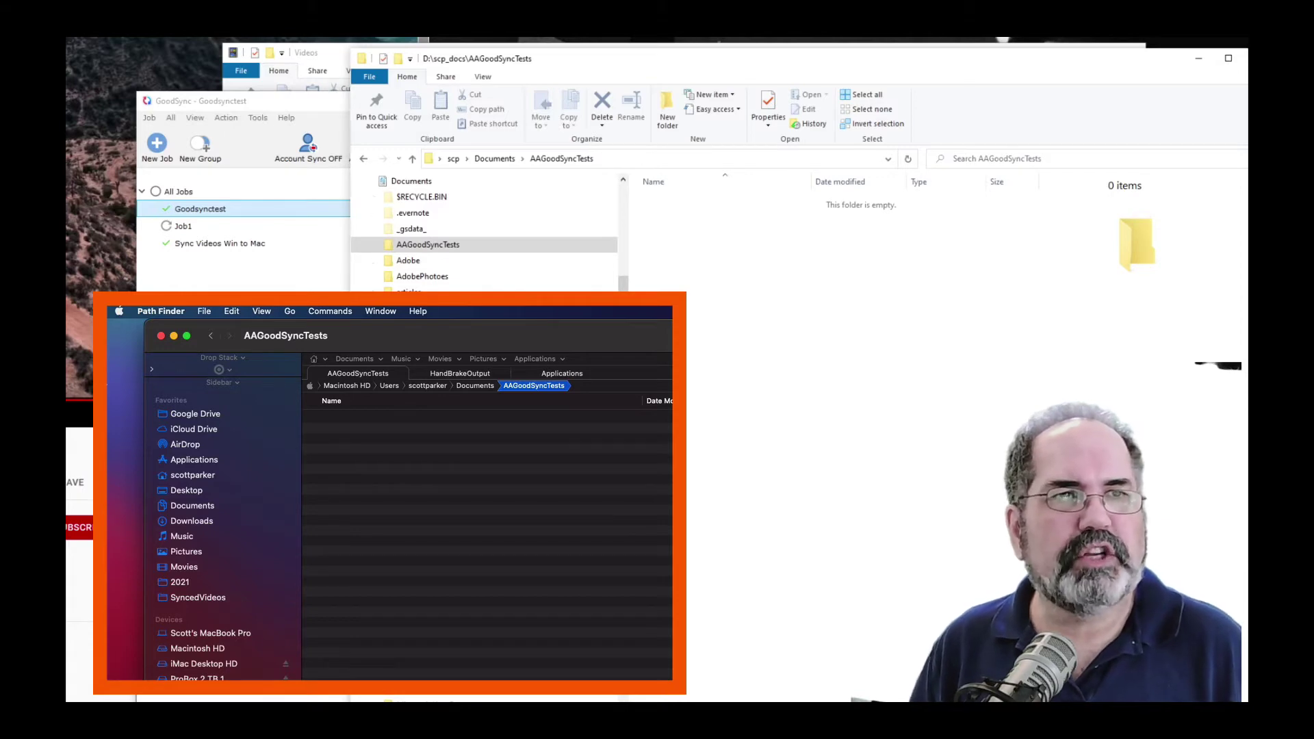
Capture a screenshot of the screen with the Snagit Print hotkey.
key(Print)
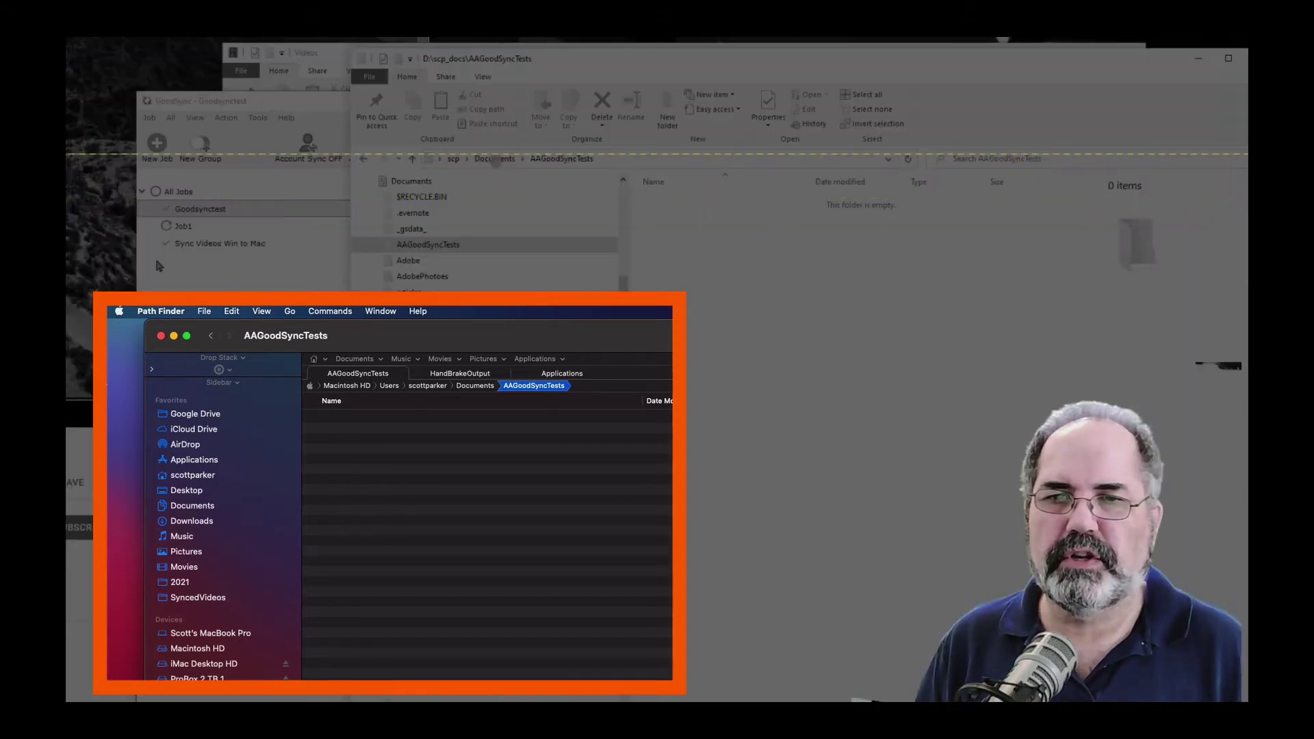
key(Escape)
key(Print)
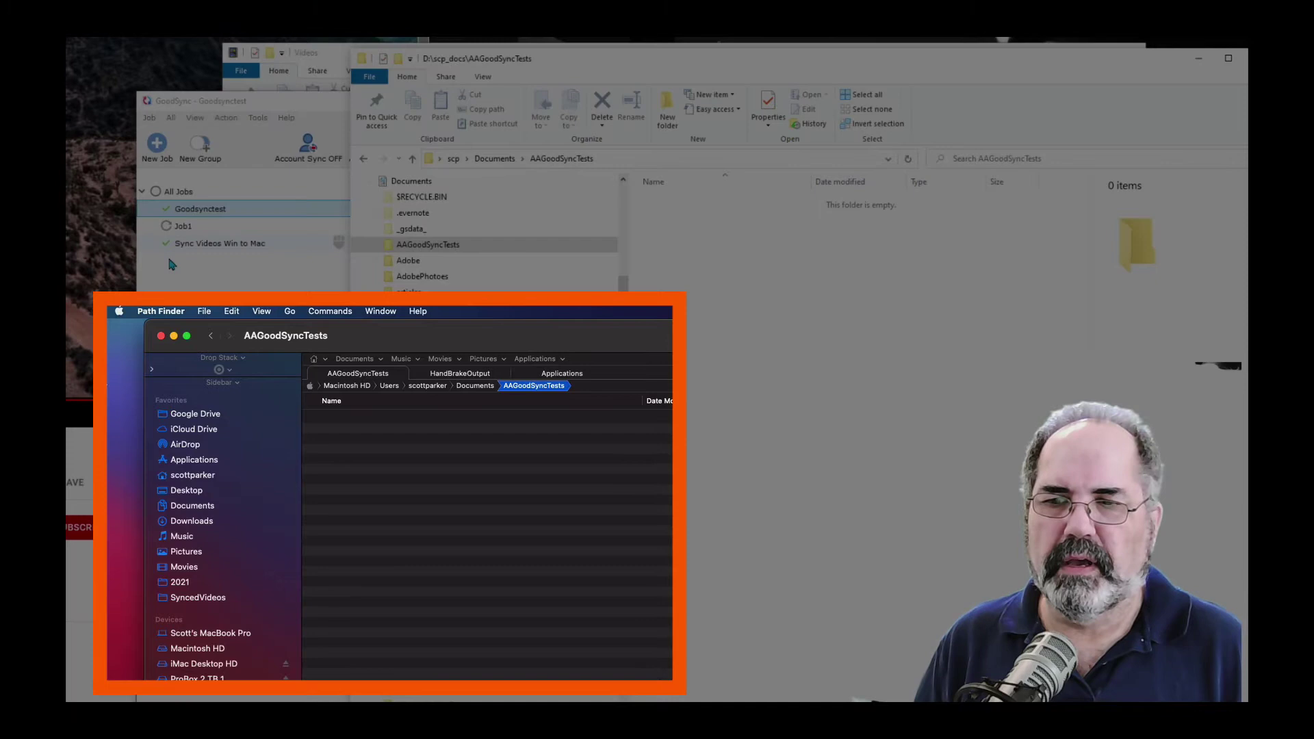
key(Escape)
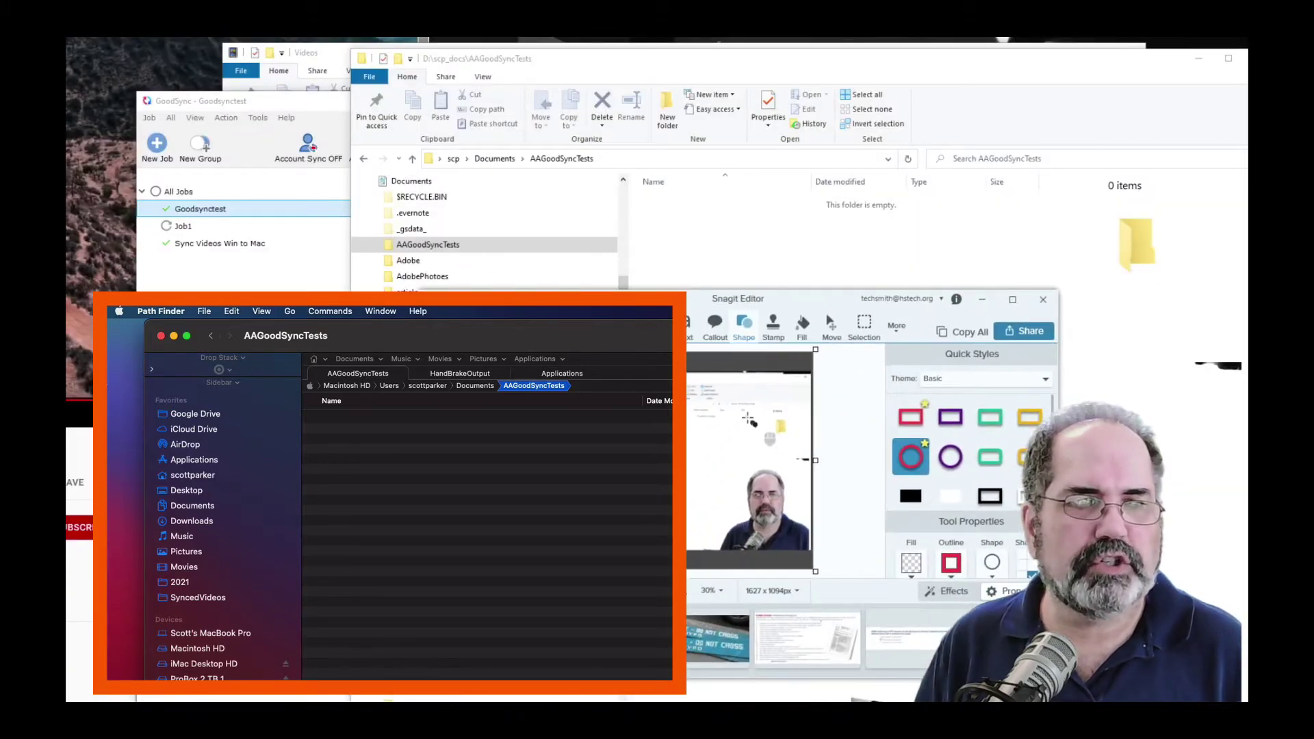
Save the capture into the Windows AAGoodSyncTests folder as Snag_1e5a6502.png.
key(super+Down)
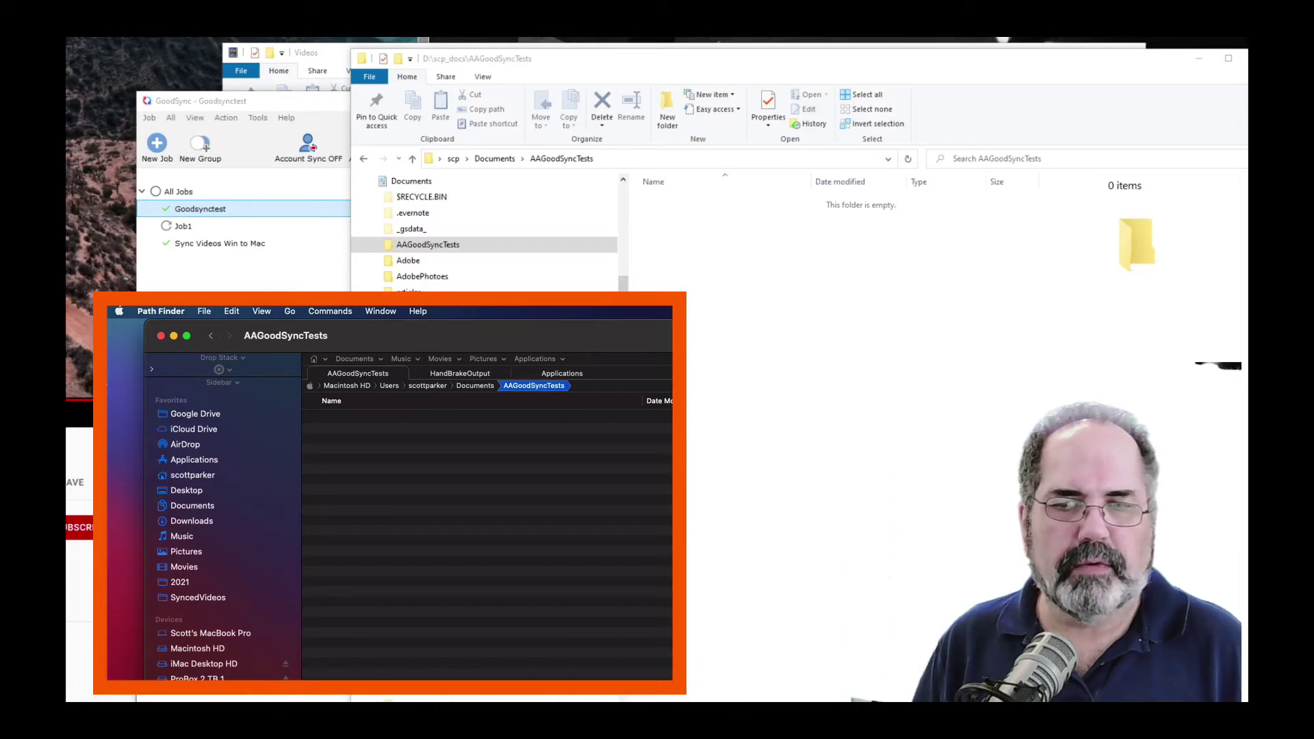
key(alt+Tab)
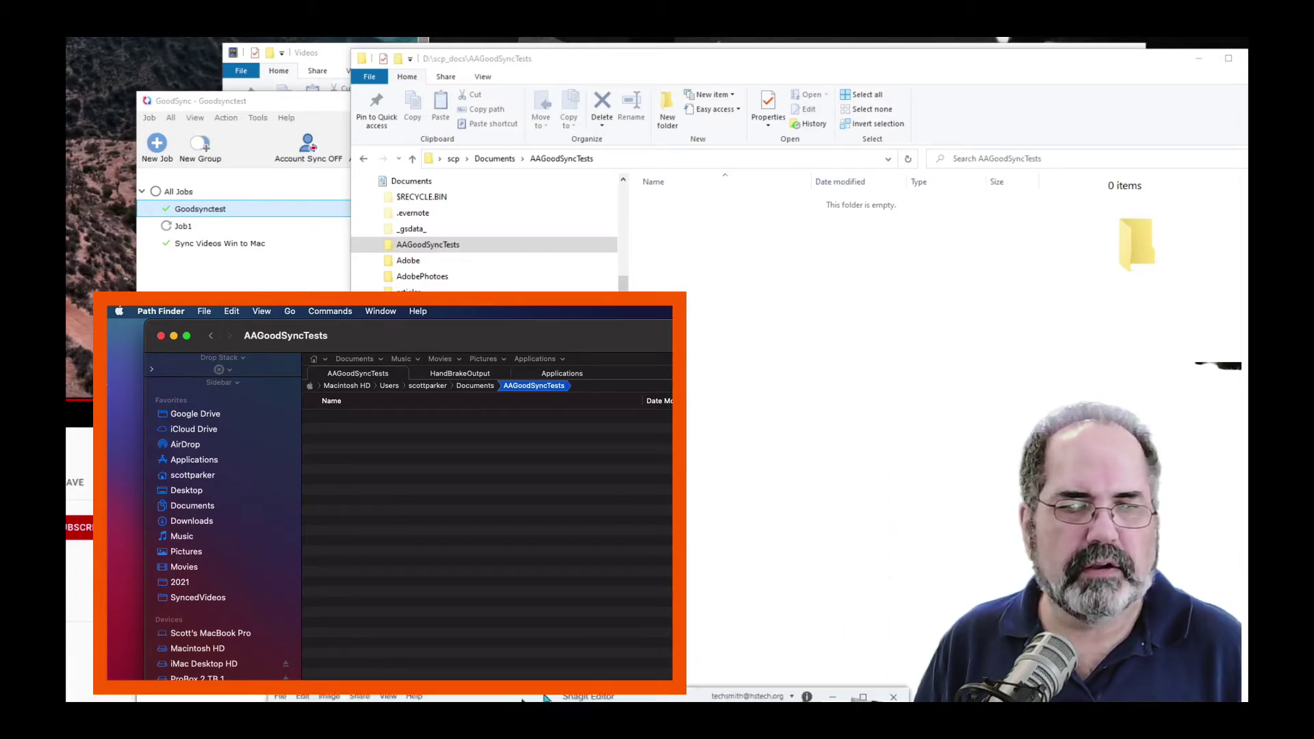
drag(746, 589, 821, 337)
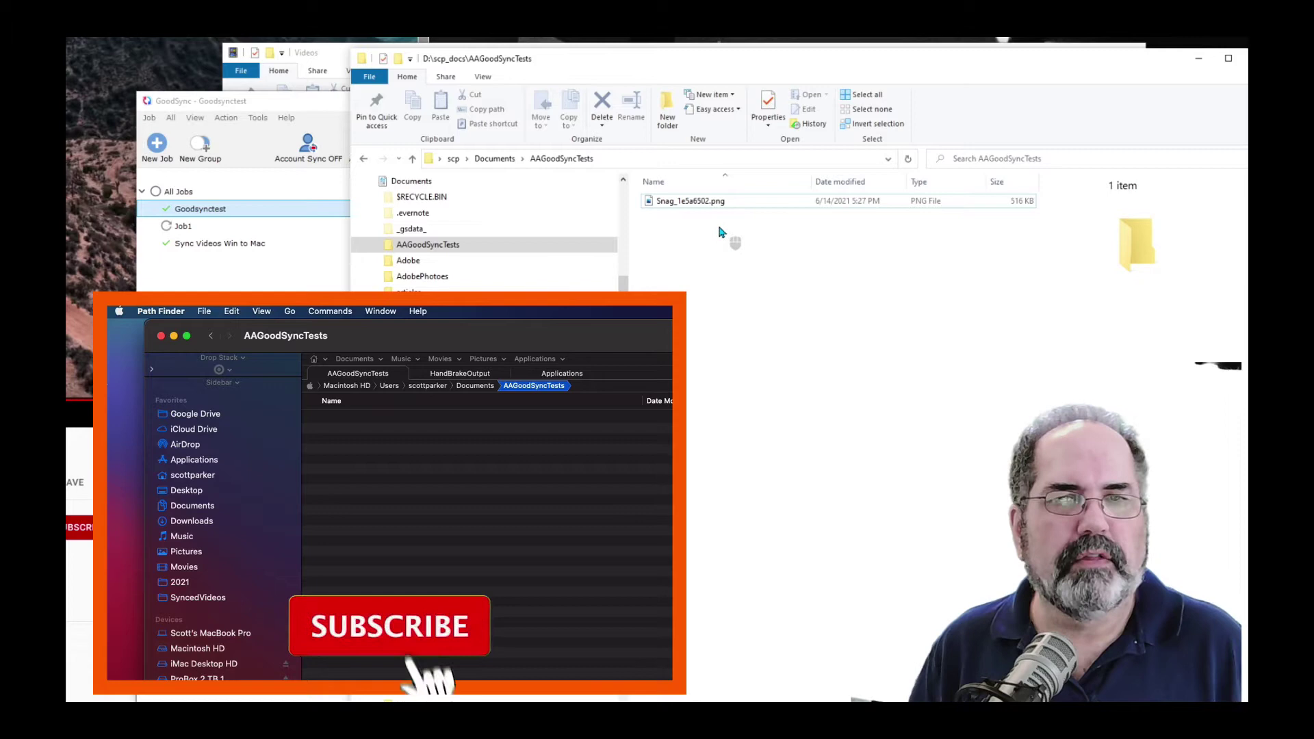
Analyze Goodsynctest and sync the 527,875-byte Snag_1e5a6502.png to the Mac folder.
key(alt+Tab)
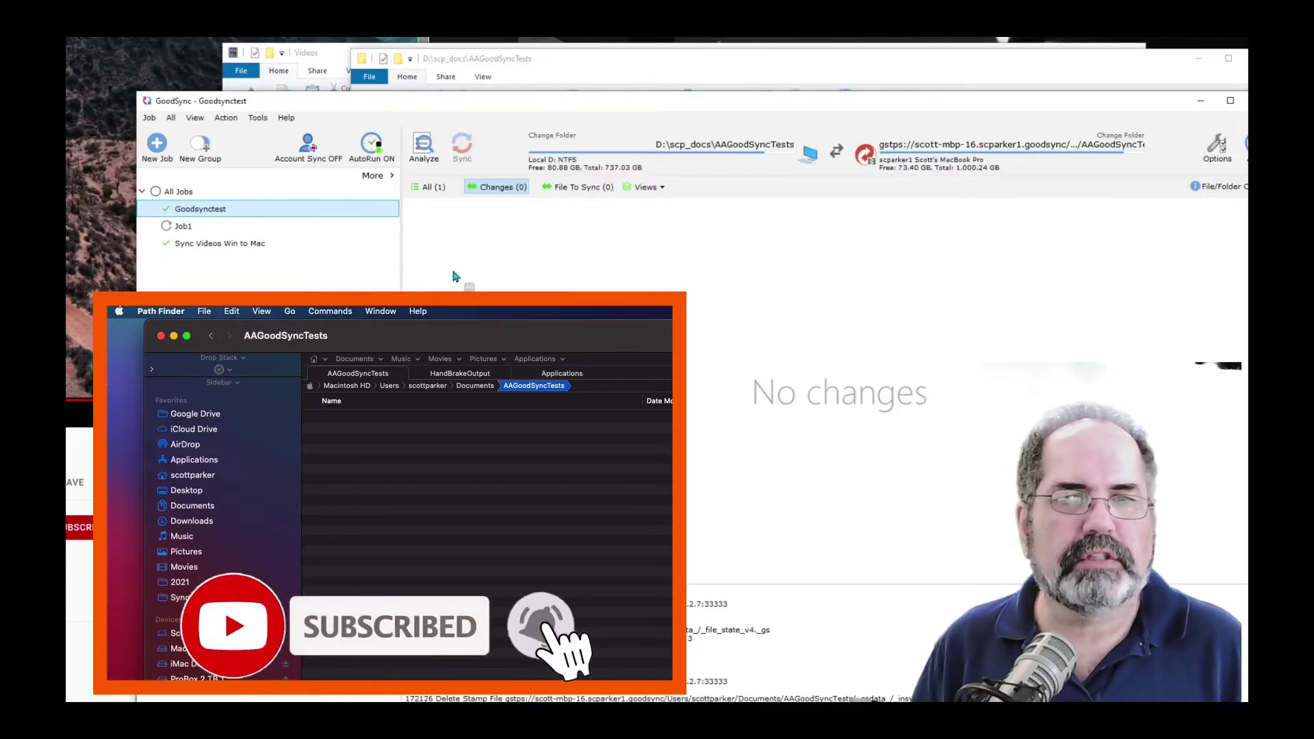
click(426, 146)
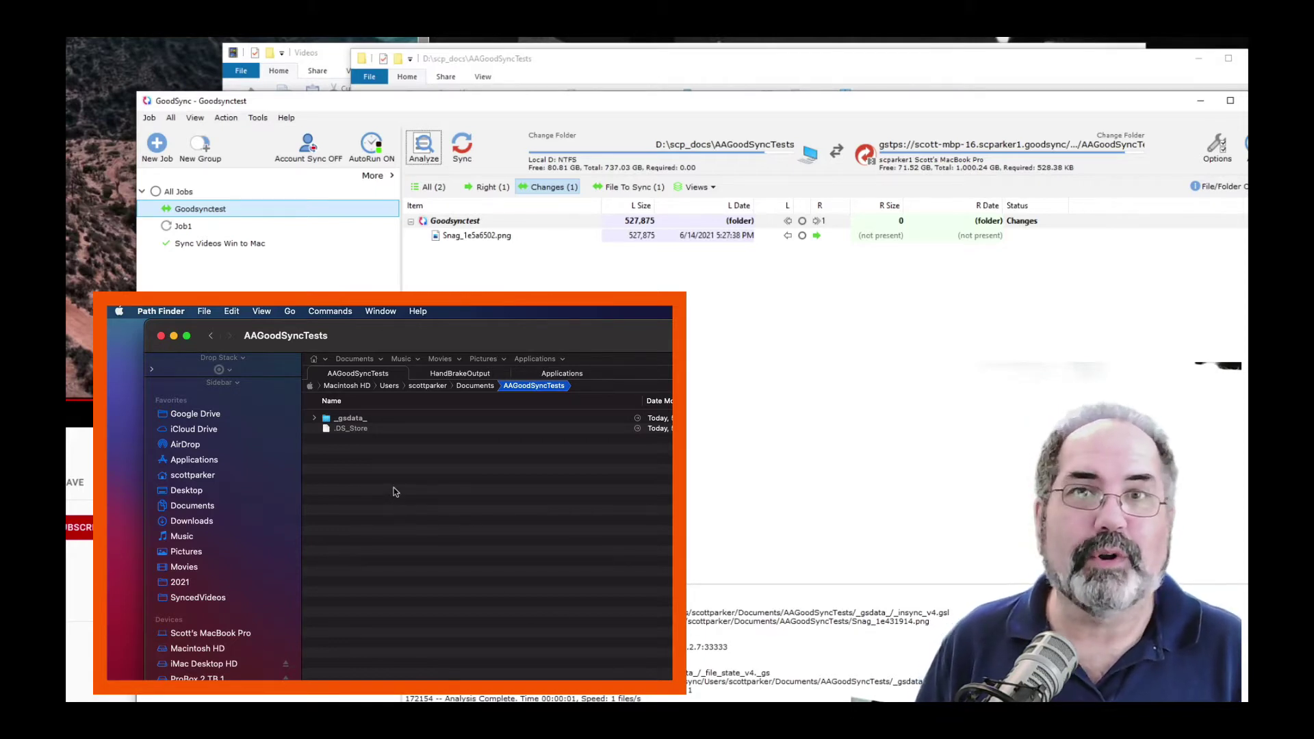
click(316, 419)
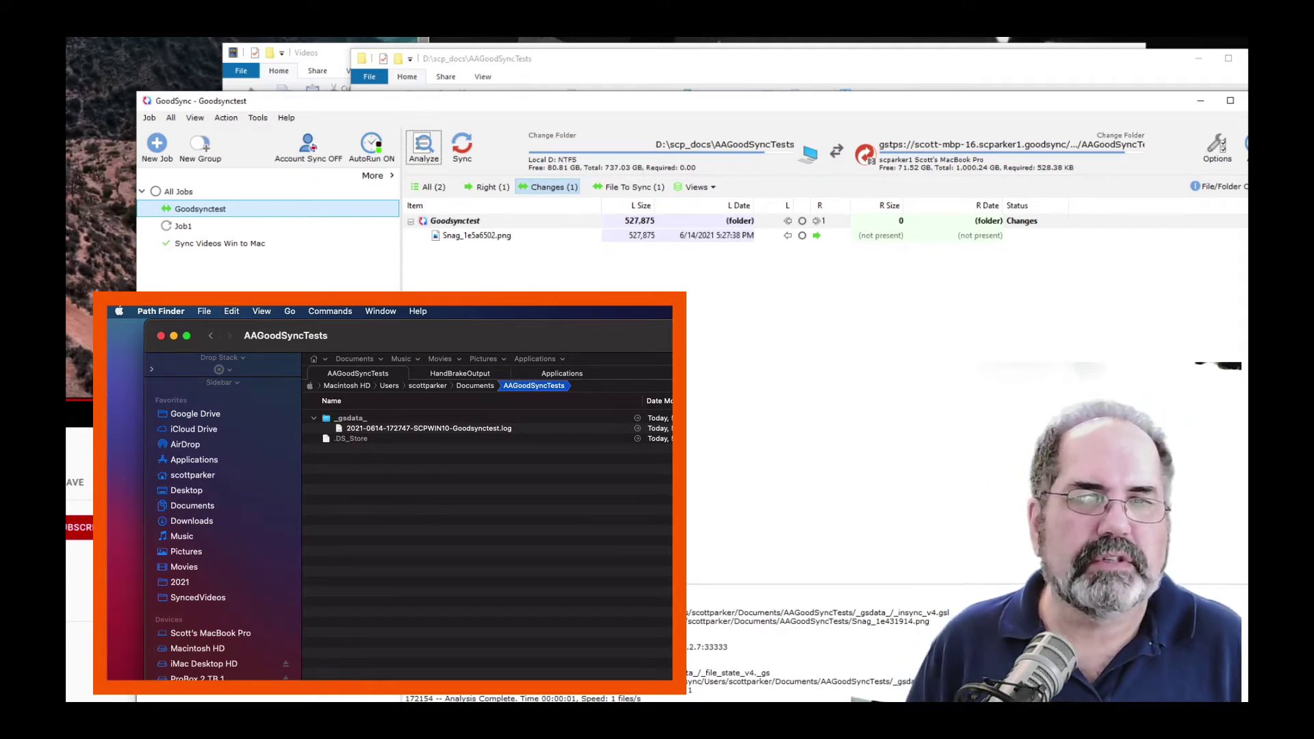
click(461, 147)
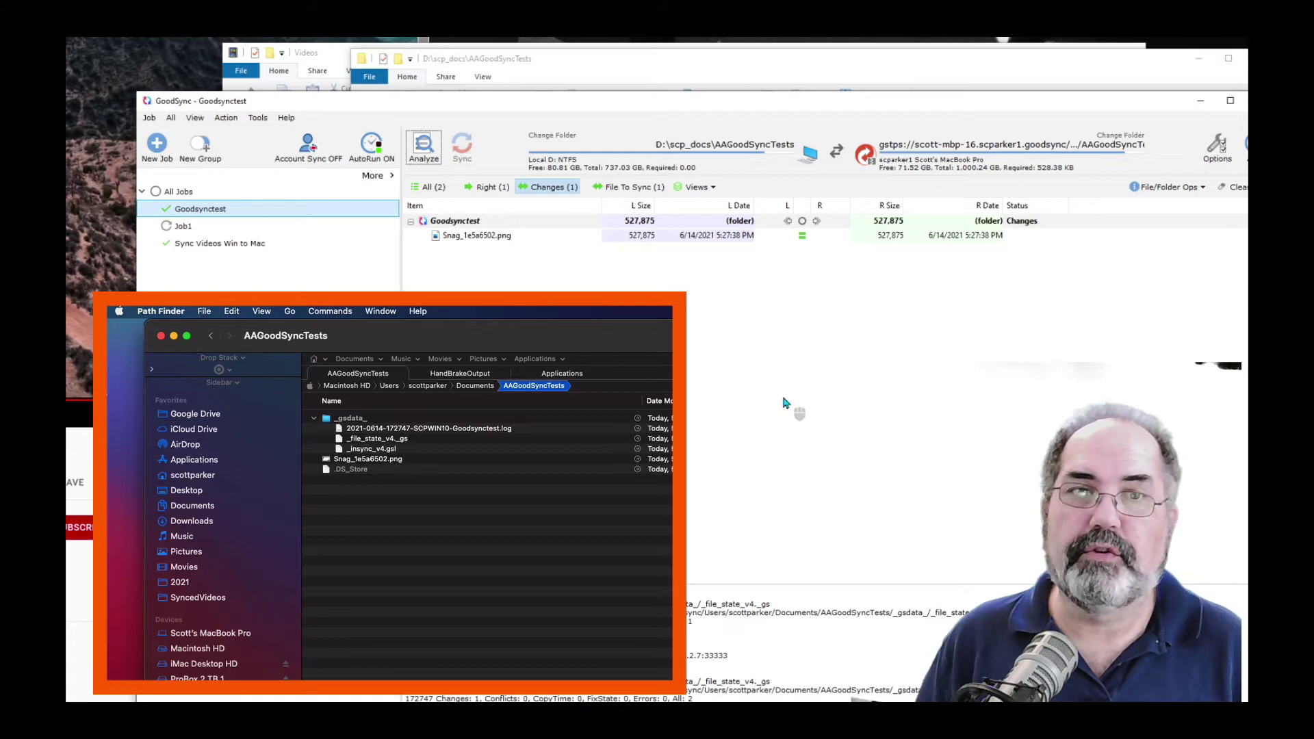
Show Snag_1e5a6502.png's details in Explorer, then view the screenshot in Photos.
click(670, 67)
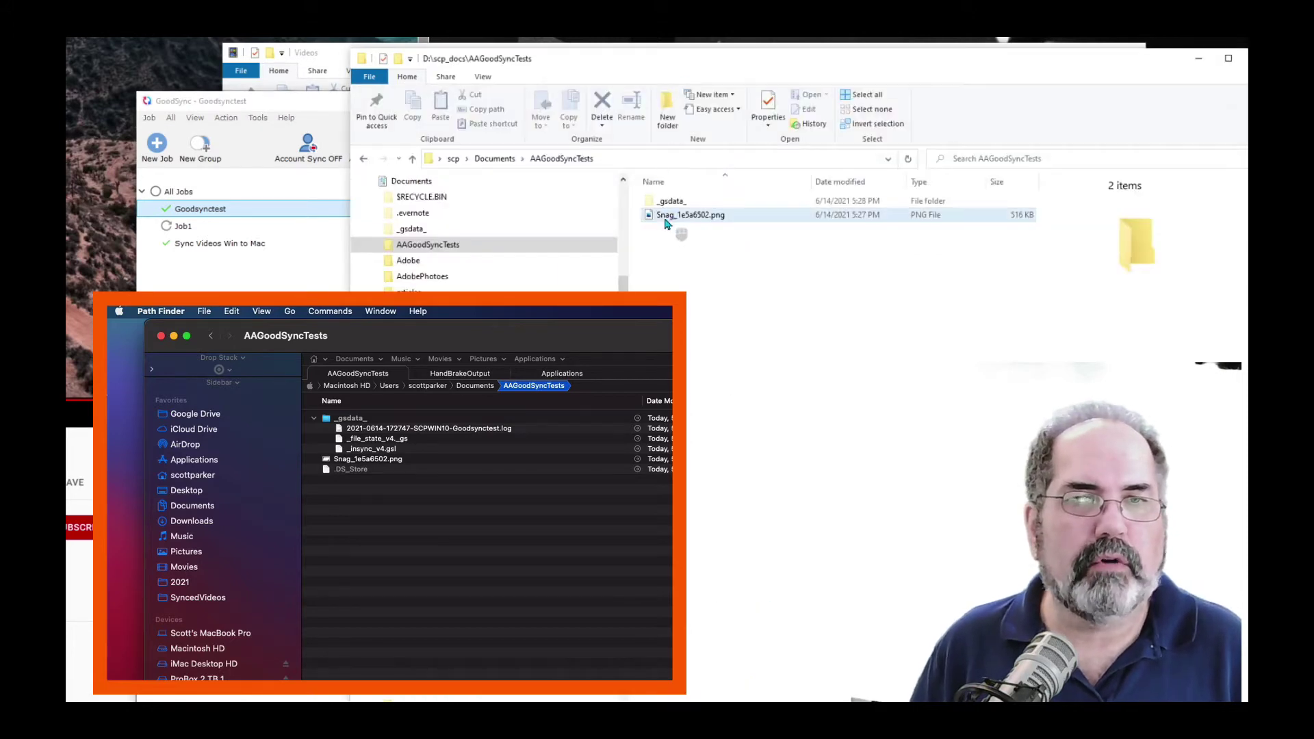
mouse_move(670, 204)
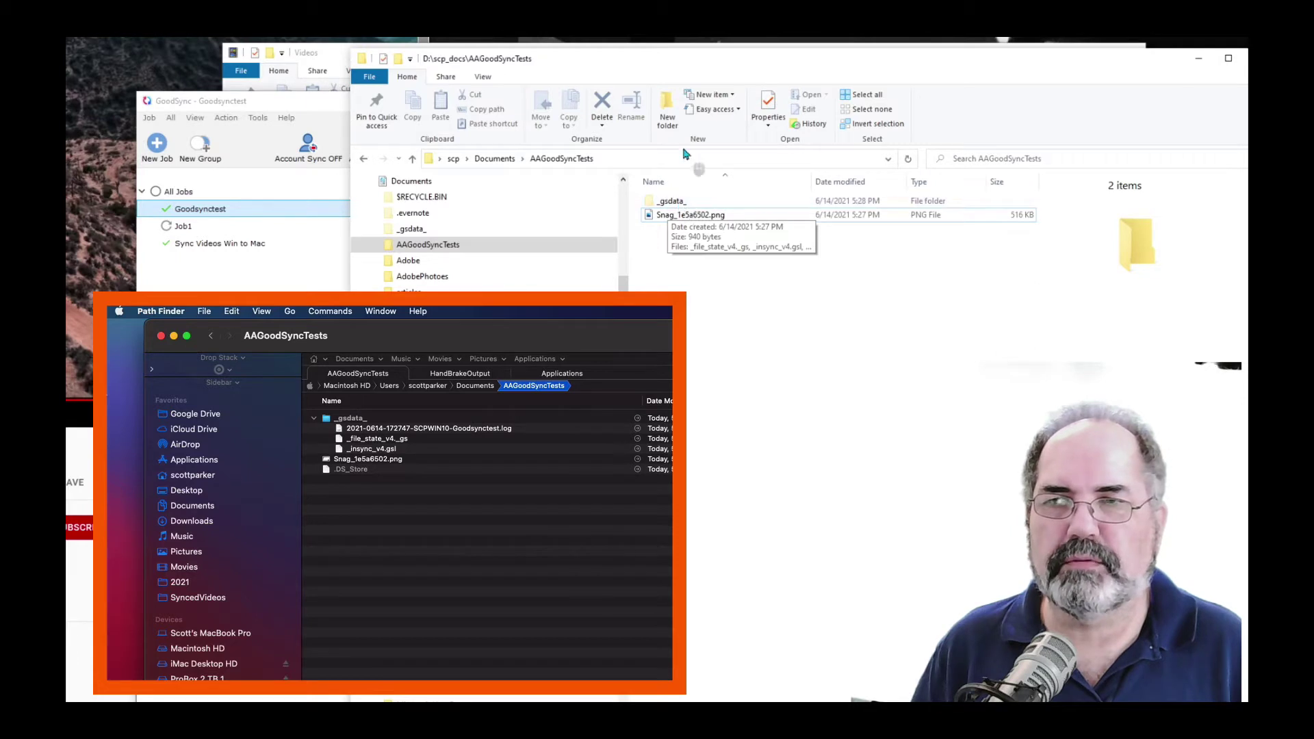
drag(676, 65, 766, 65)
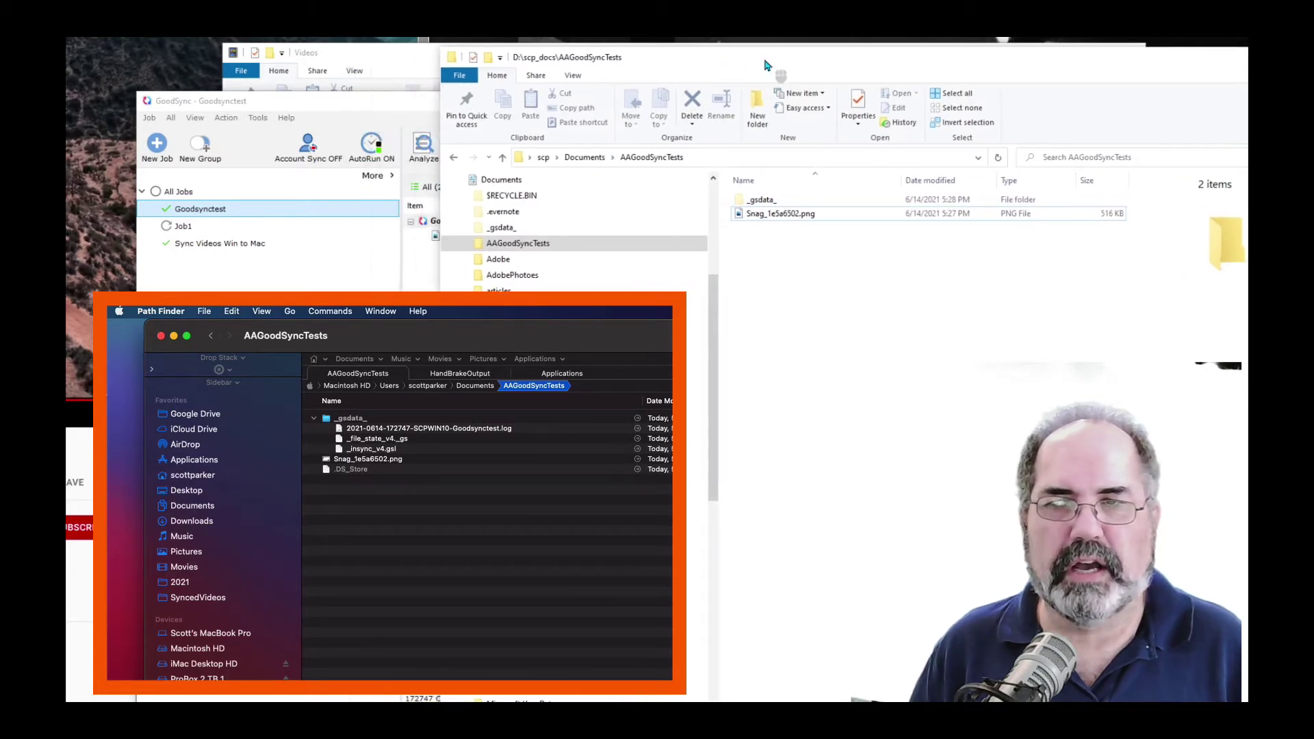
click(794, 216)
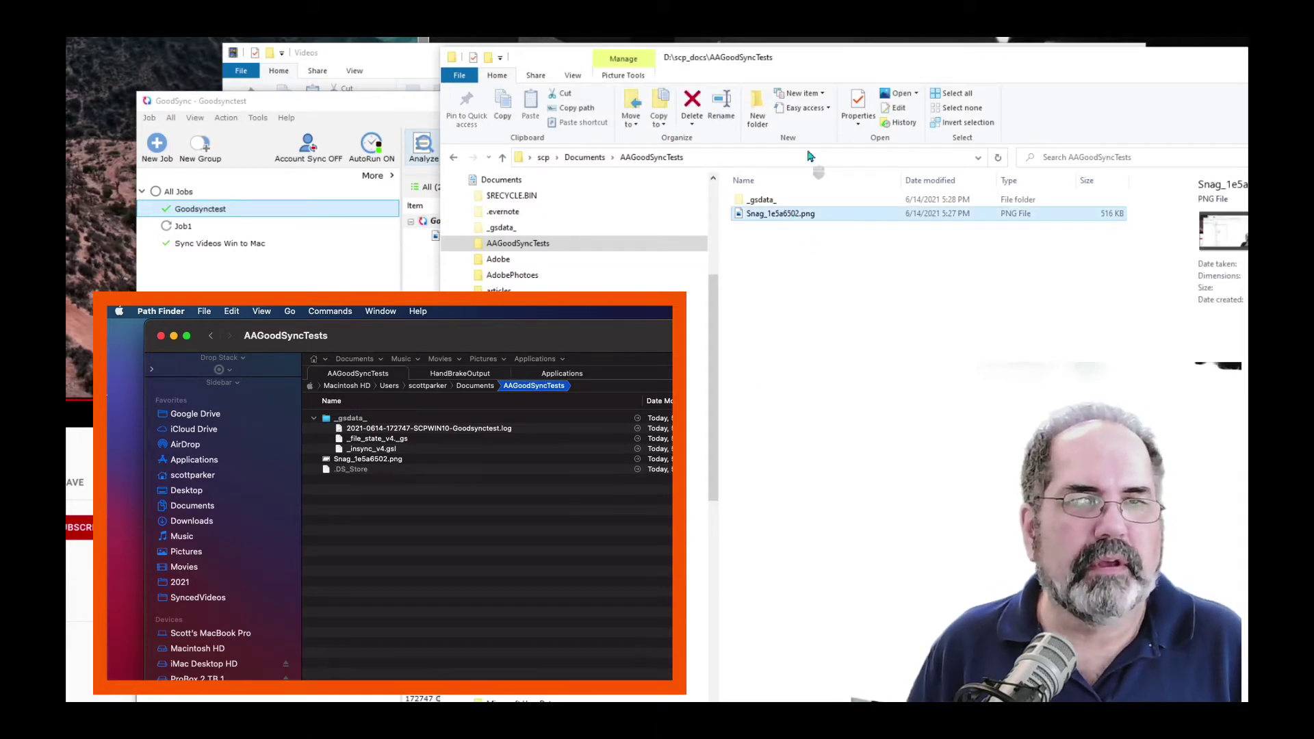
drag(814, 71, 677, 71)
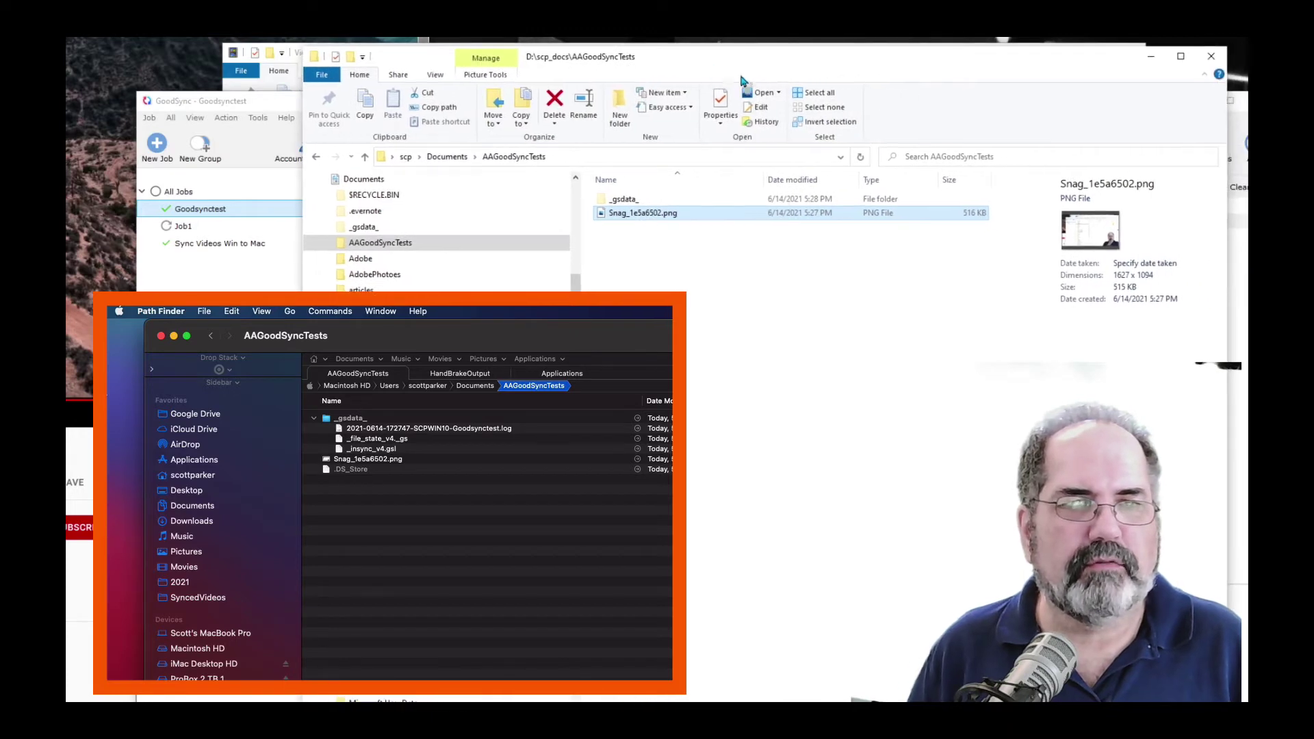
double_click(638, 214)
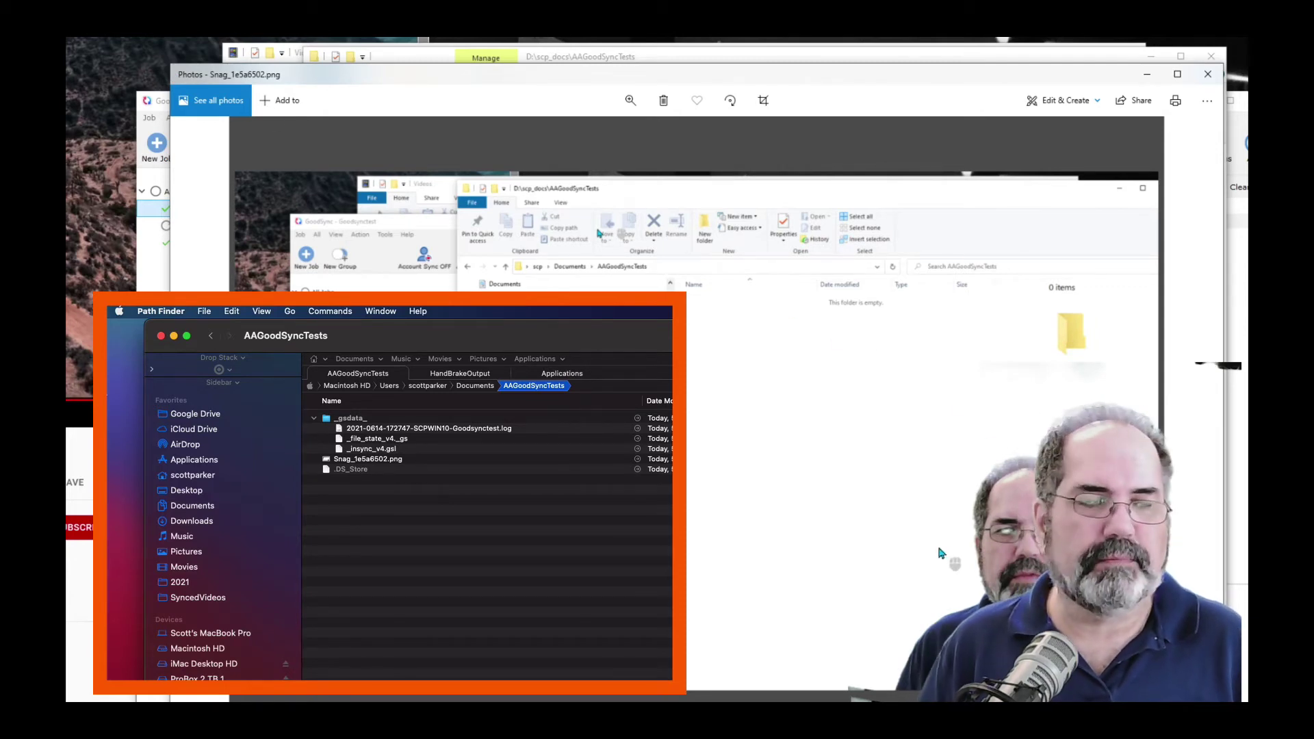
drag(994, 86, 785, 78)
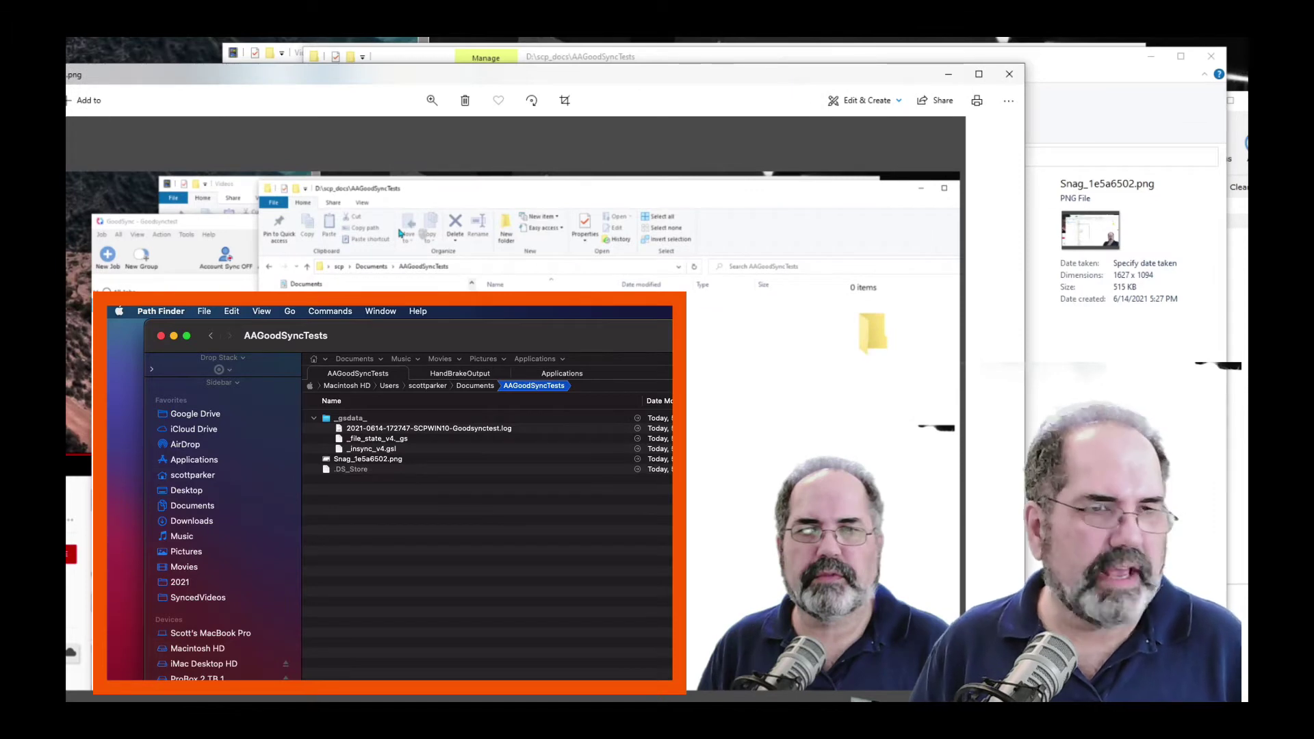
Open the Mac Snag_1e5a6502.png in Preview and draw red strokes across the face and forehead.
double_click(380, 459)
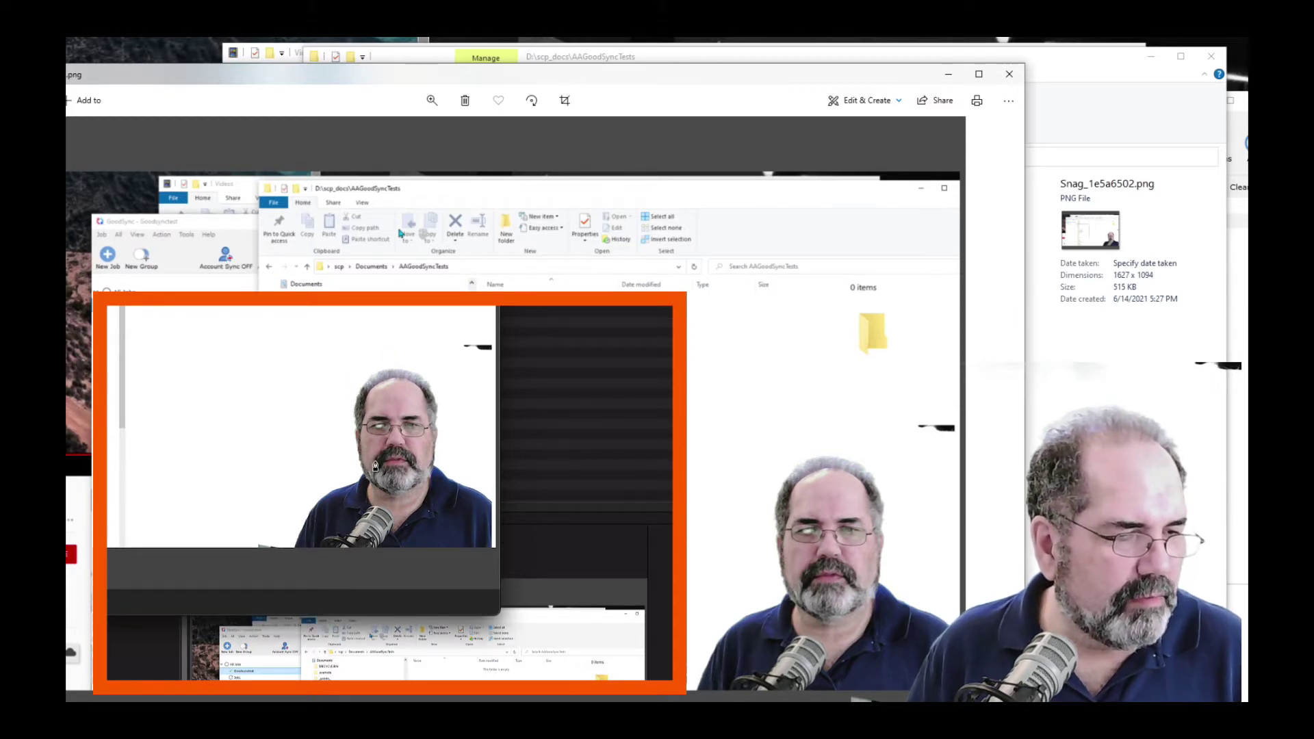
mouse_move(375, 466)
mouse_down()
mouse_move(419, 475)
mouse_move(378, 484)
mouse_move(411, 500)
mouse_move(423, 475)
mouse_up()
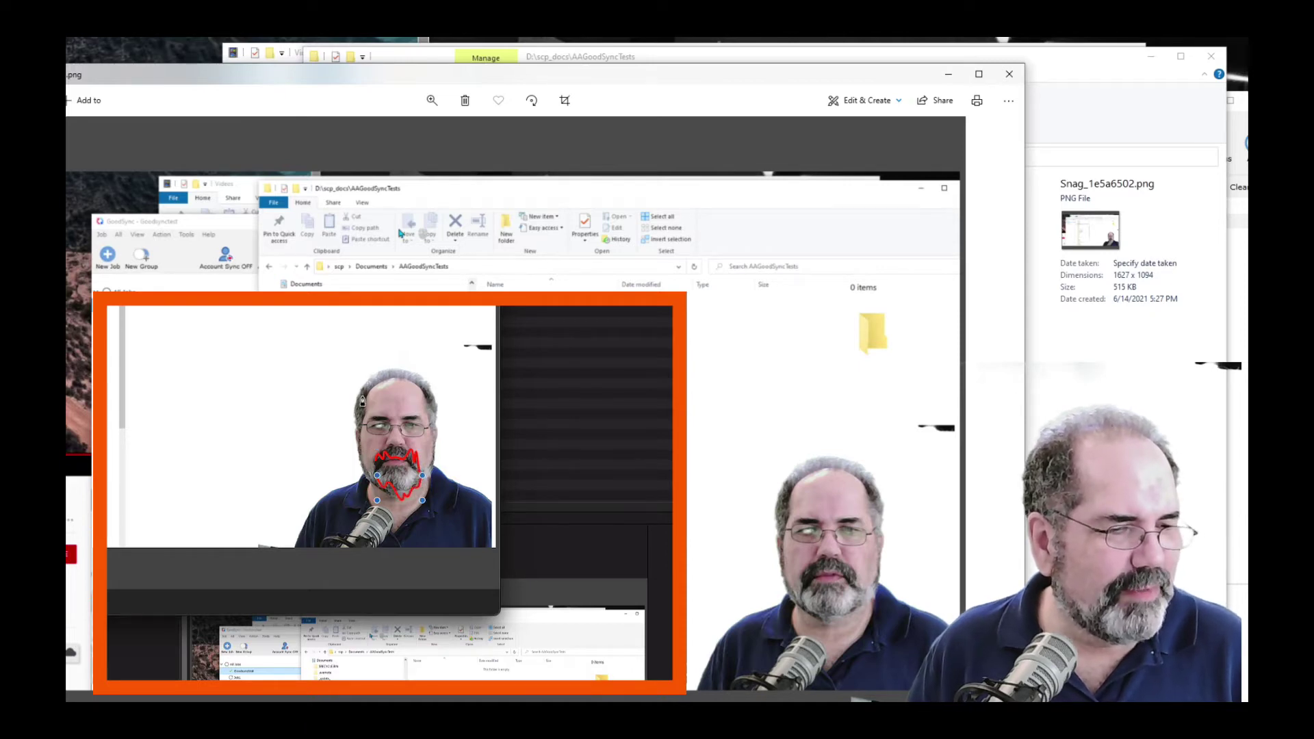
mouse_move(345, 406)
mouse_down()
mouse_move(426, 412)
mouse_move(340, 419)
mouse_move(452, 402)
mouse_move(425, 397)
mouse_move(403, 362)
mouse_move(357, 402)
mouse_move(409, 361)
mouse_move(429, 401)
mouse_move(397, 370)
mouse_move(358, 402)
mouse_up()
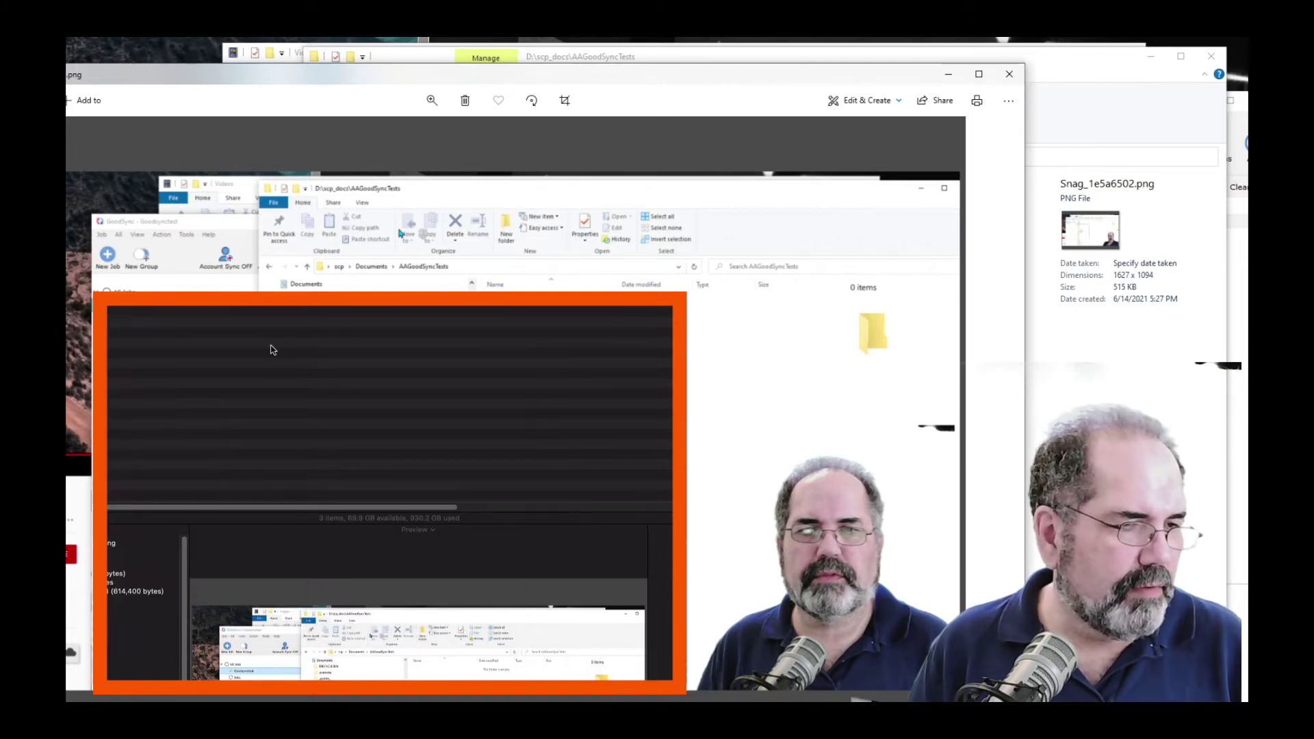
Check the 614 KB Mac copy's info, then reopen and close the unchanged Windows copy in Photos.
click(156, 175)
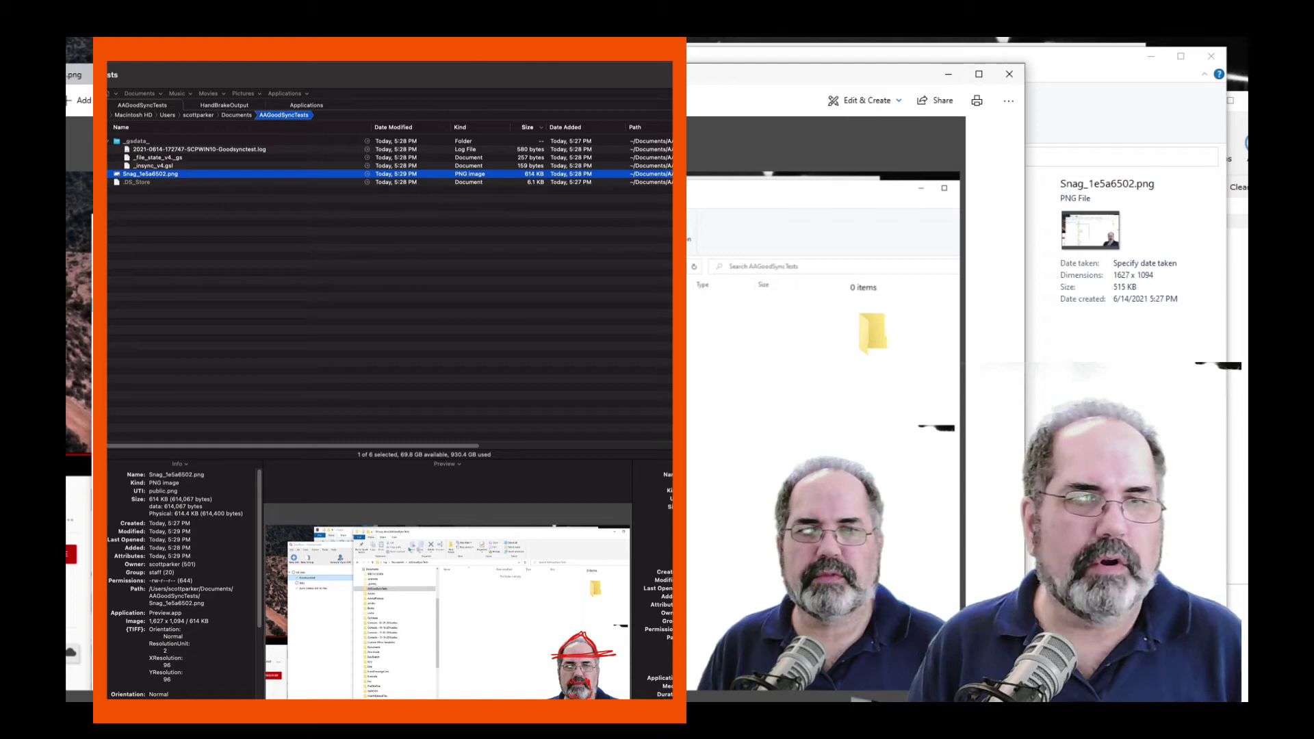
click(1010, 74)
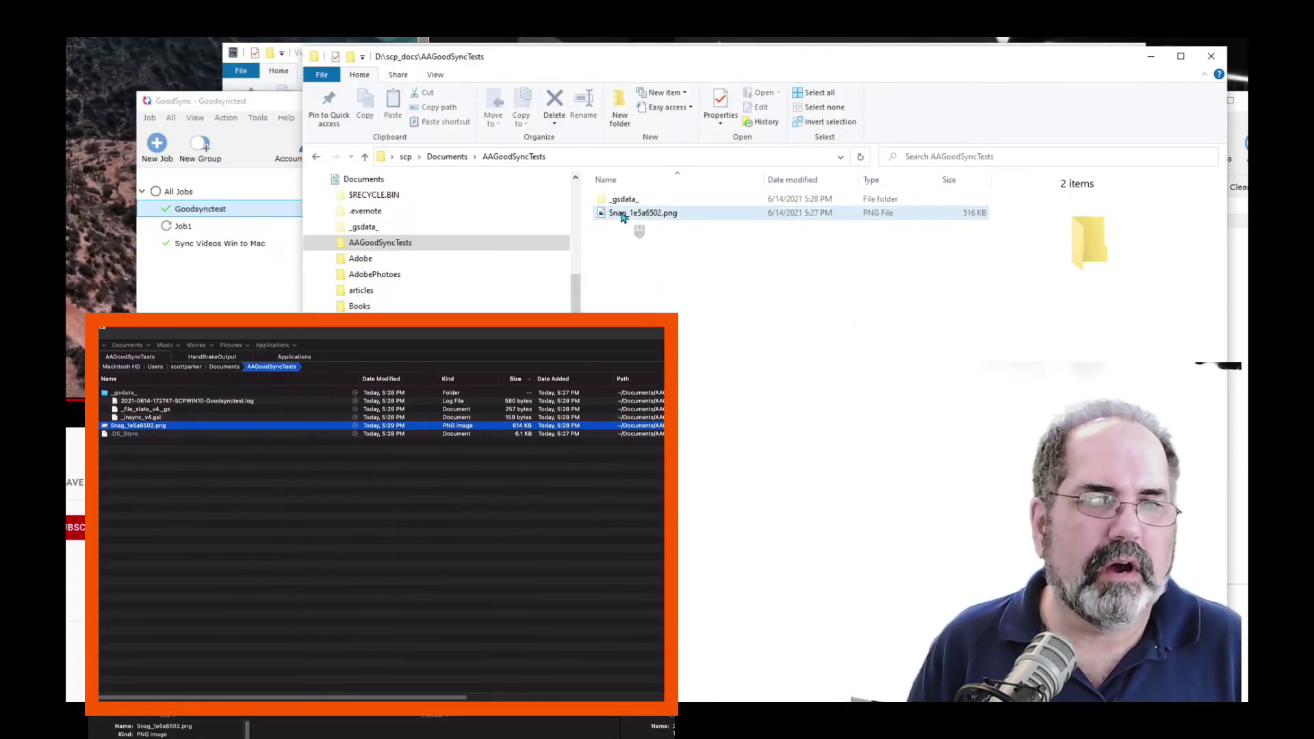
click(618, 215)
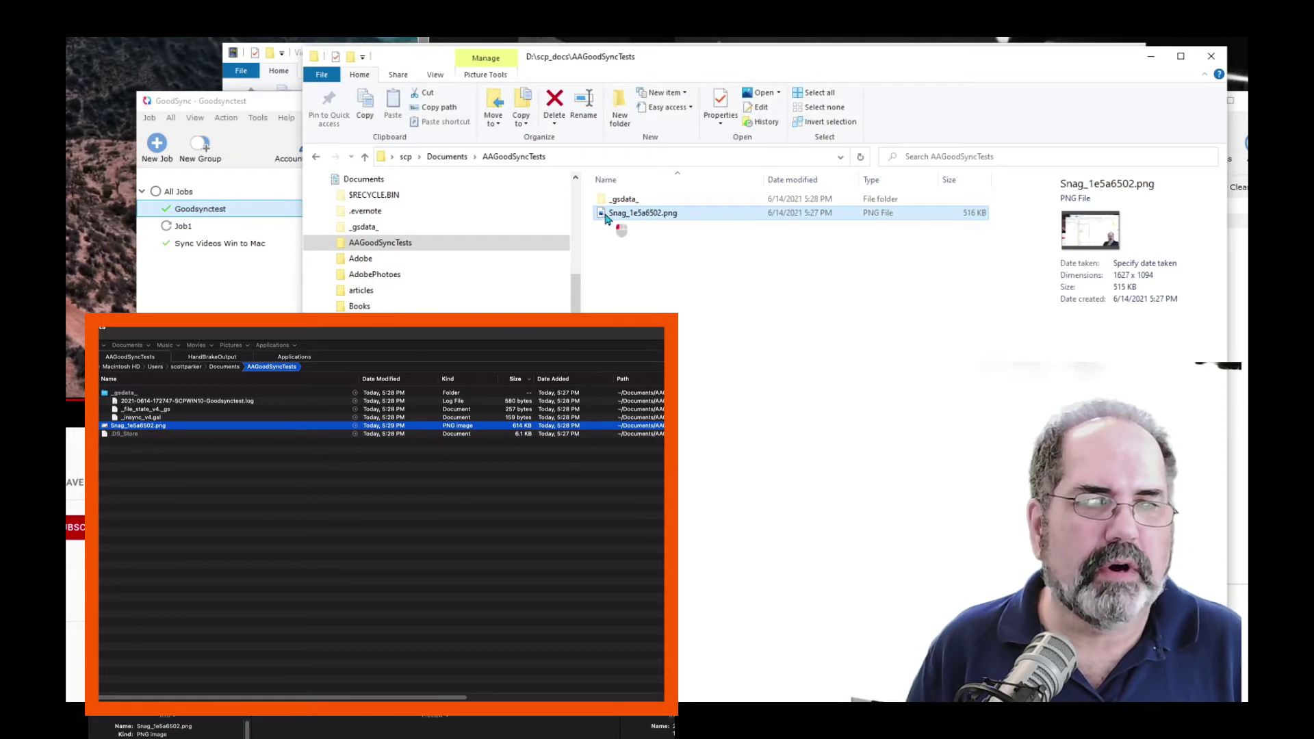
double_click(605, 215)
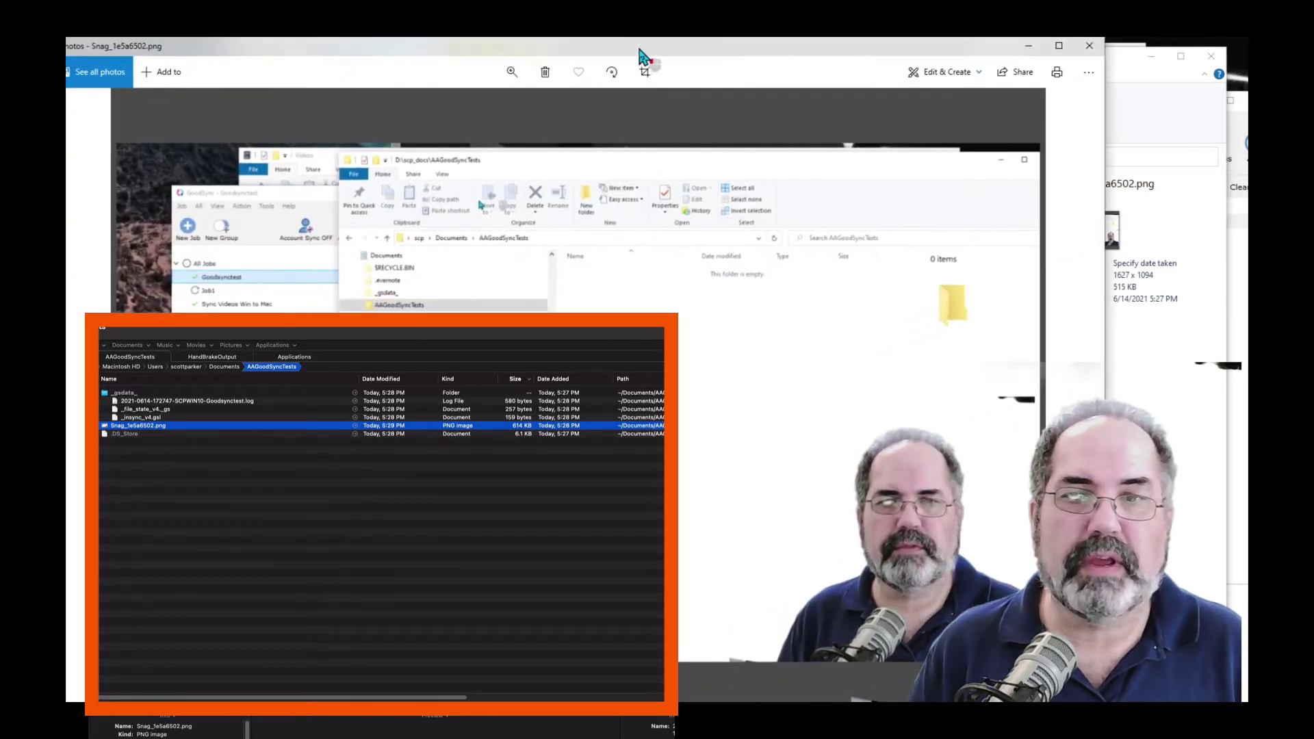
drag(640, 51, 580, 51)
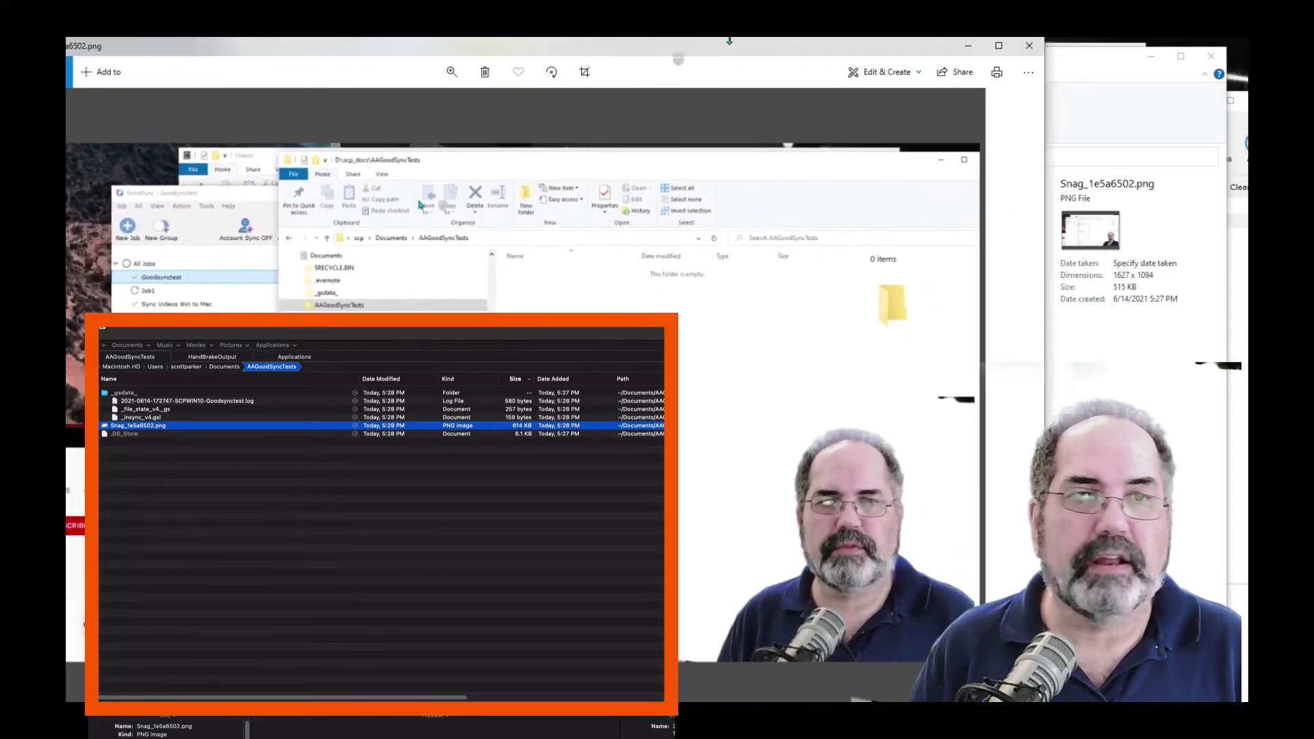
click(1035, 49)
Re-analyze Goodsynctest and sync the edited 614,067-byte Snag_1e5a6502.png from Mac to Windows.
click(277, 257)
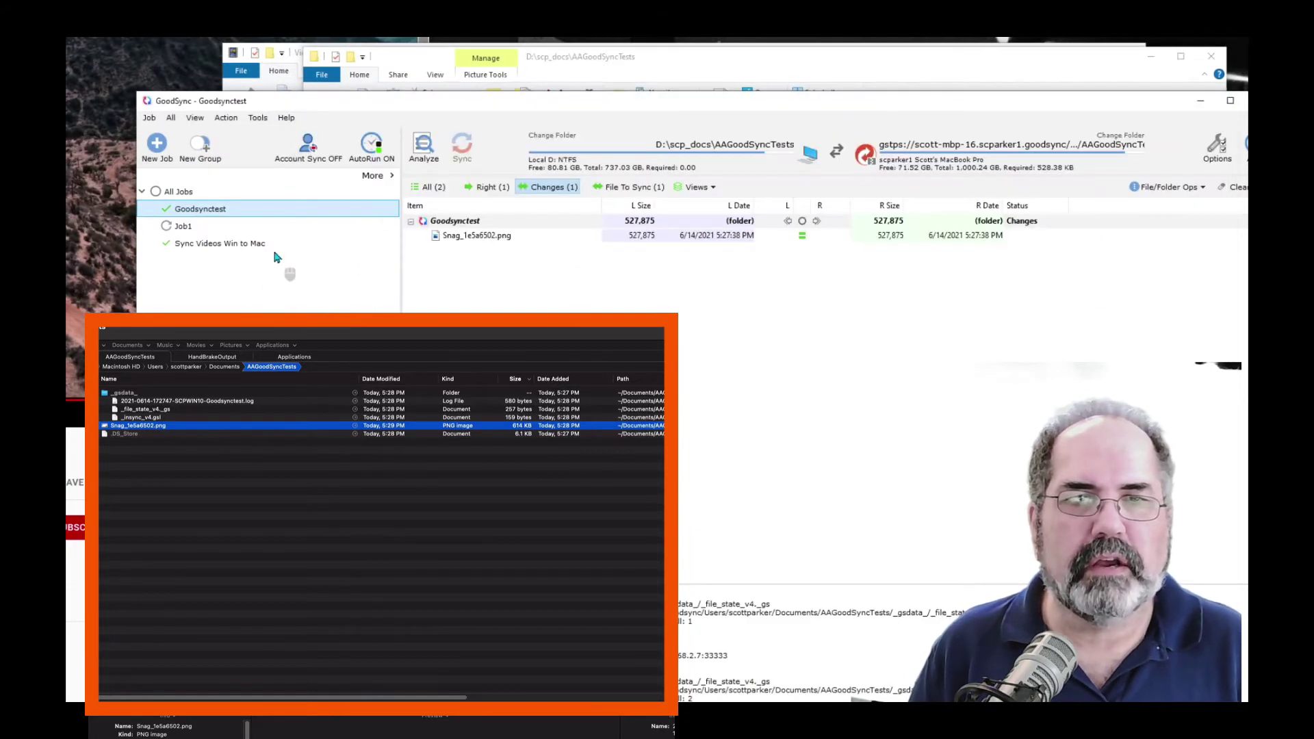
click(423, 148)
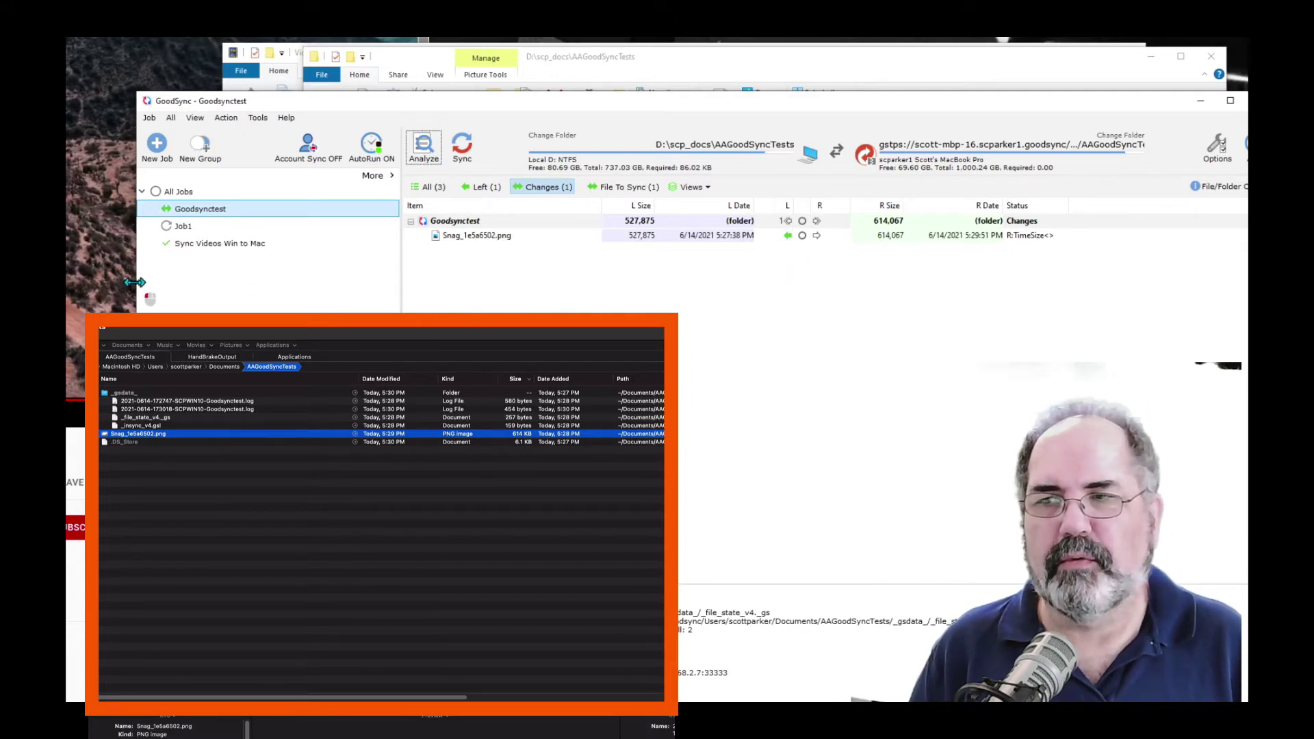
drag(137, 282, 427, 279)
drag(920, 111, 884, 109)
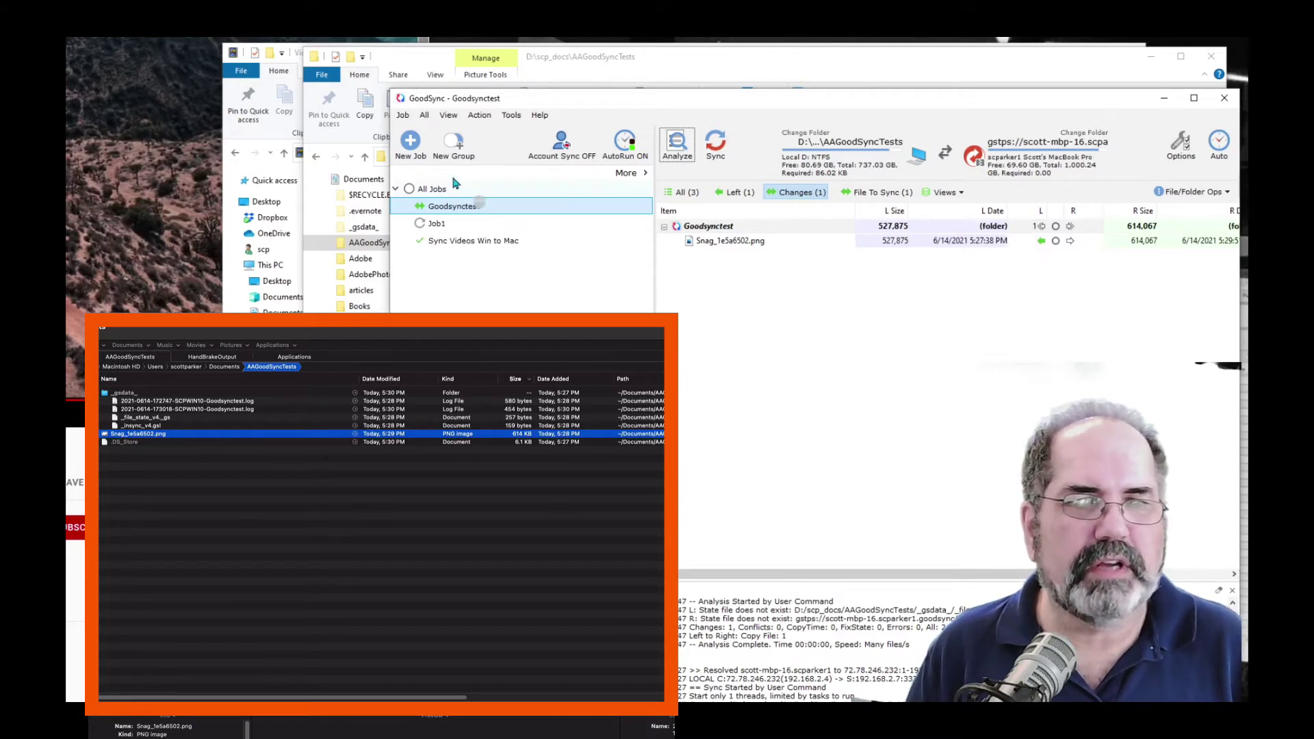
drag(391, 129, 261, 129)
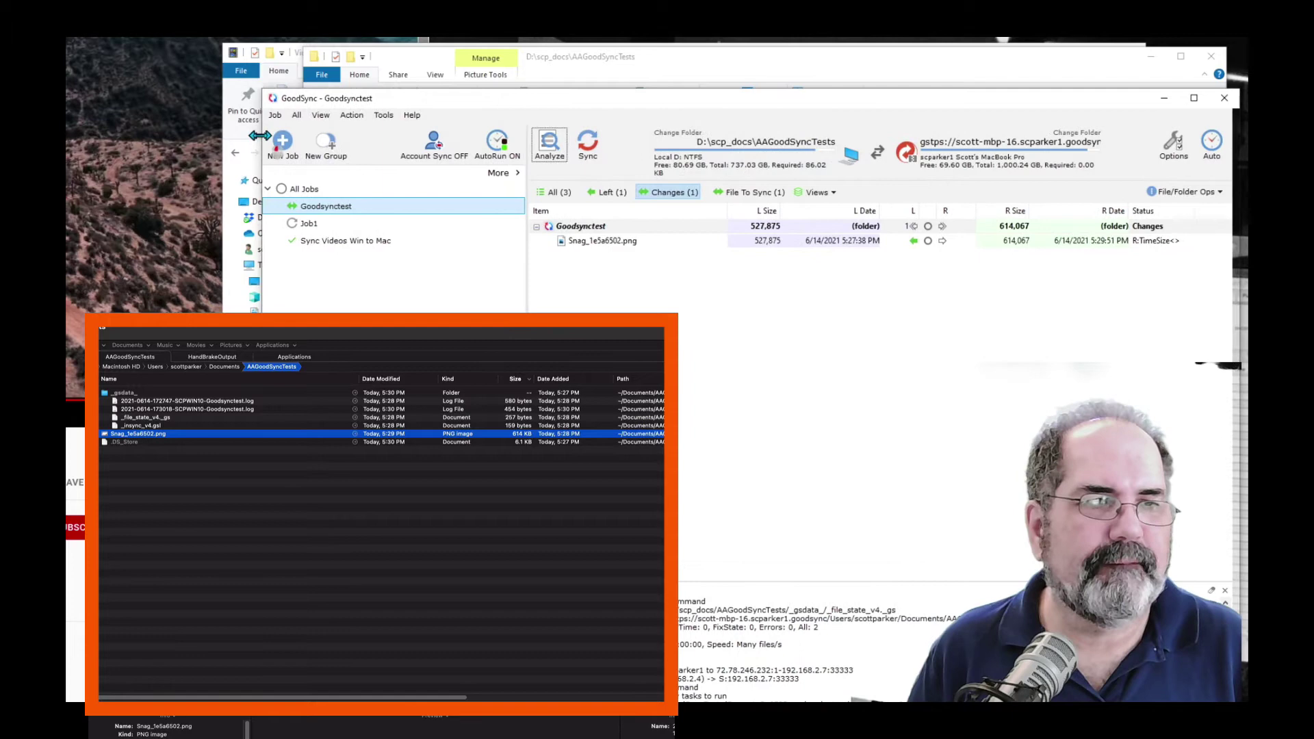
click(585, 145)
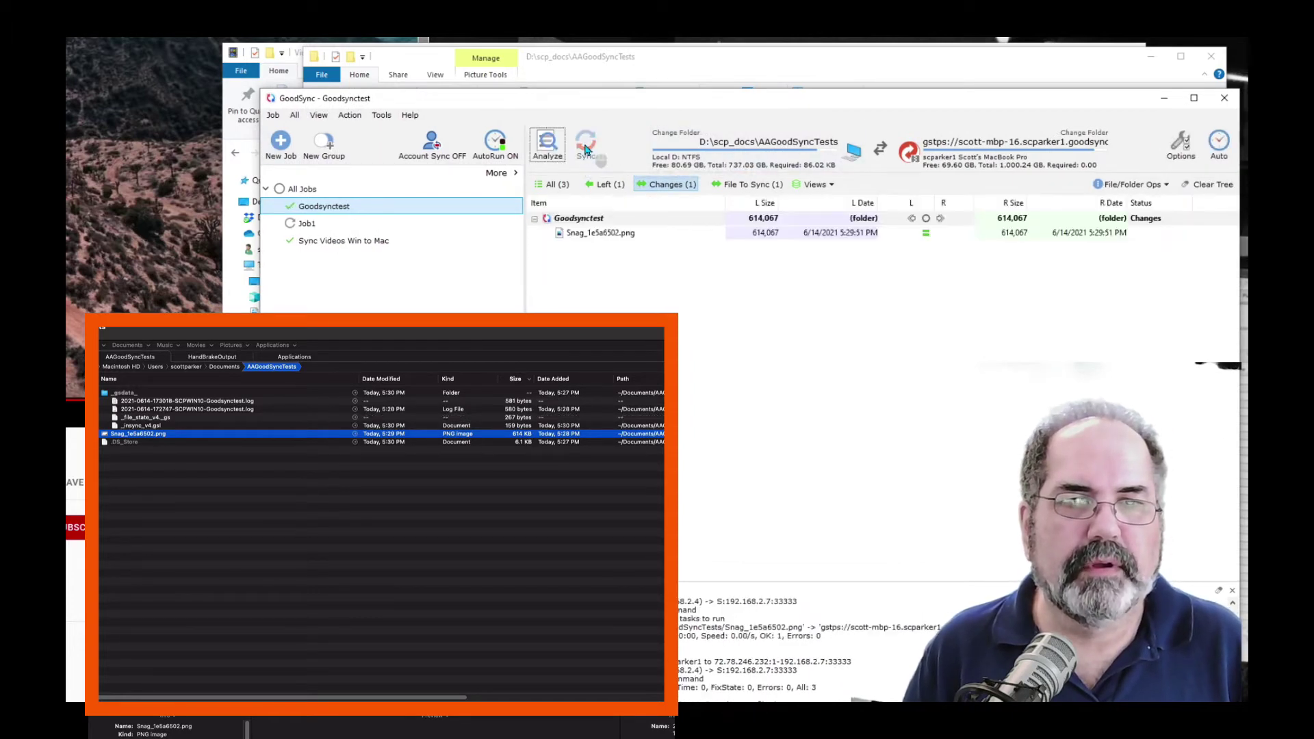
click(554, 67)
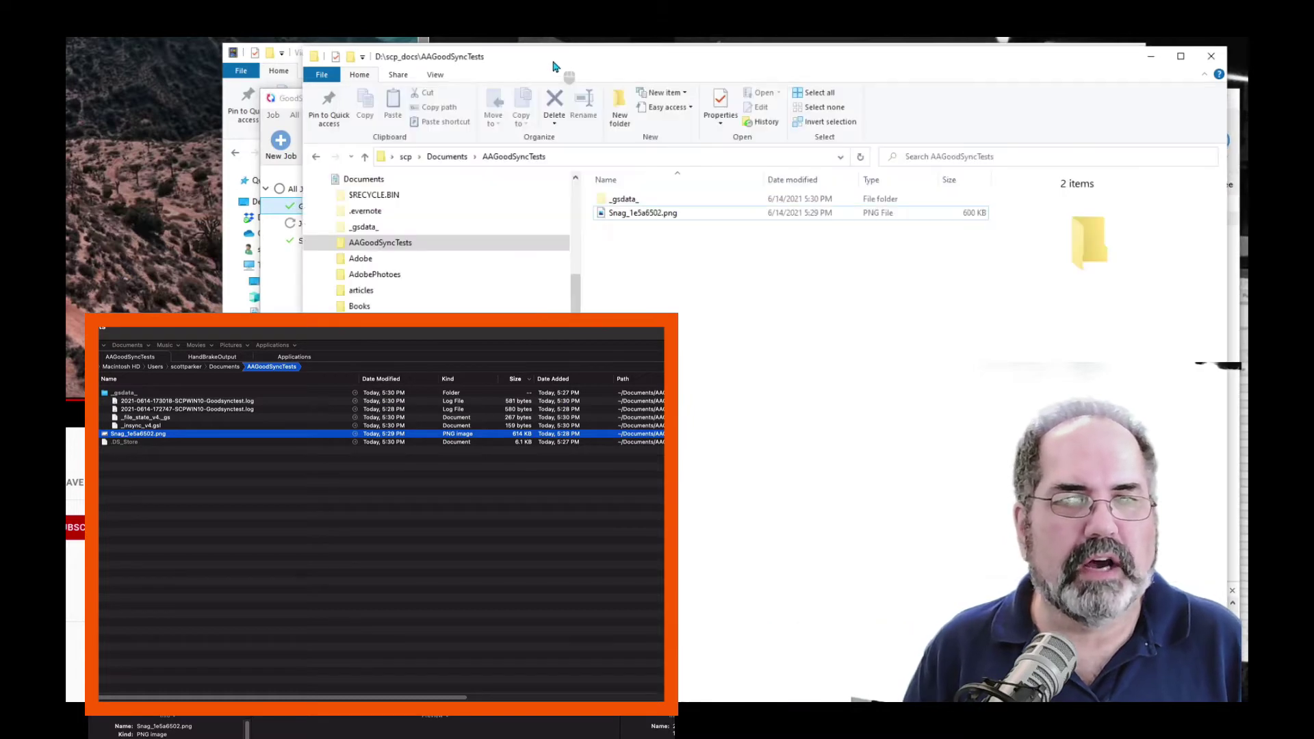
click(633, 218)
double_click(607, 216)
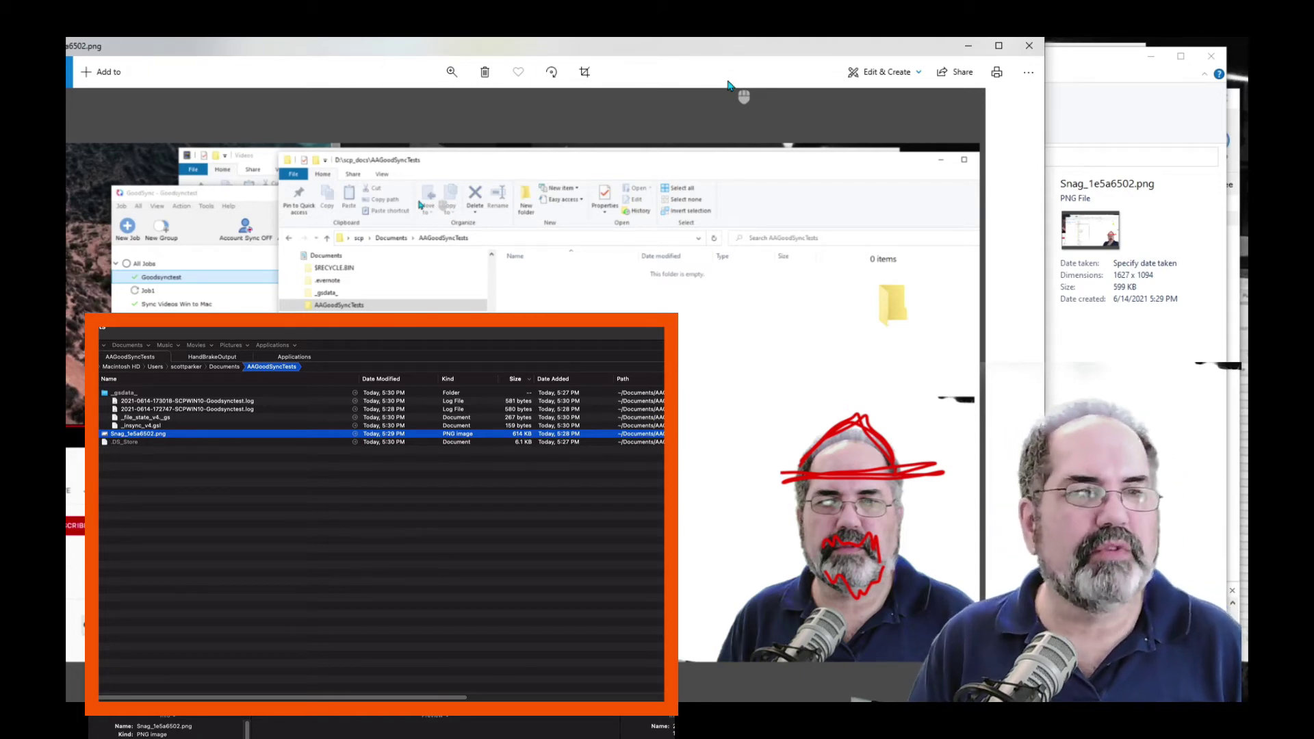
click(1028, 45)
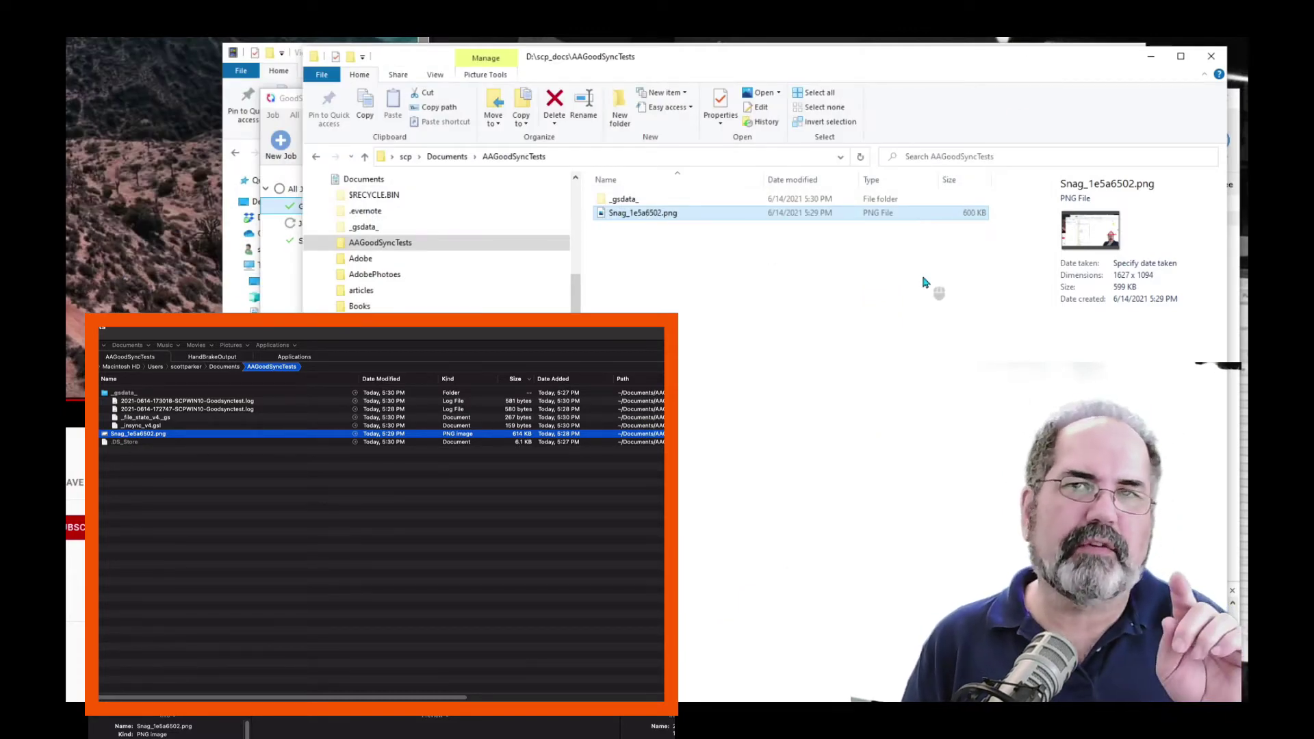
Browse into _gsdata_\_saved_ and view the original 515 KB Snag_1e5a6502.png in Photos.
click(763, 302)
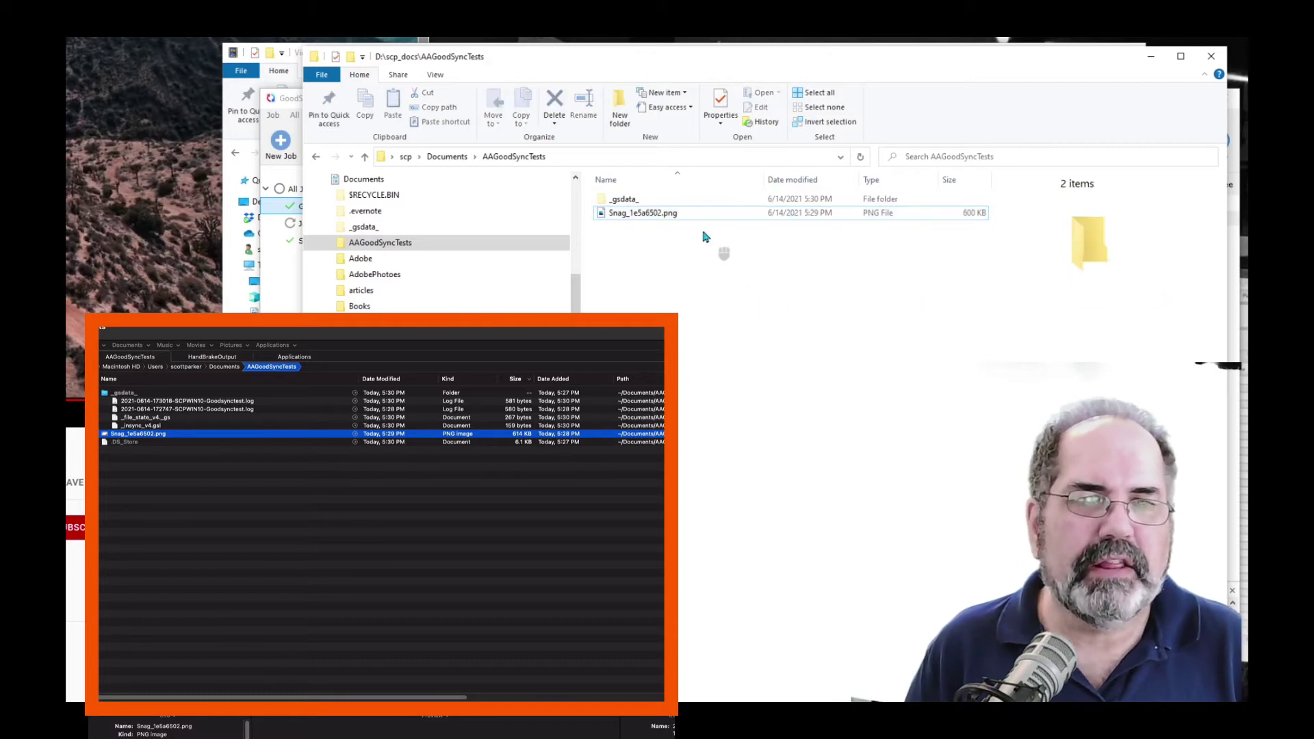
double_click(620, 199)
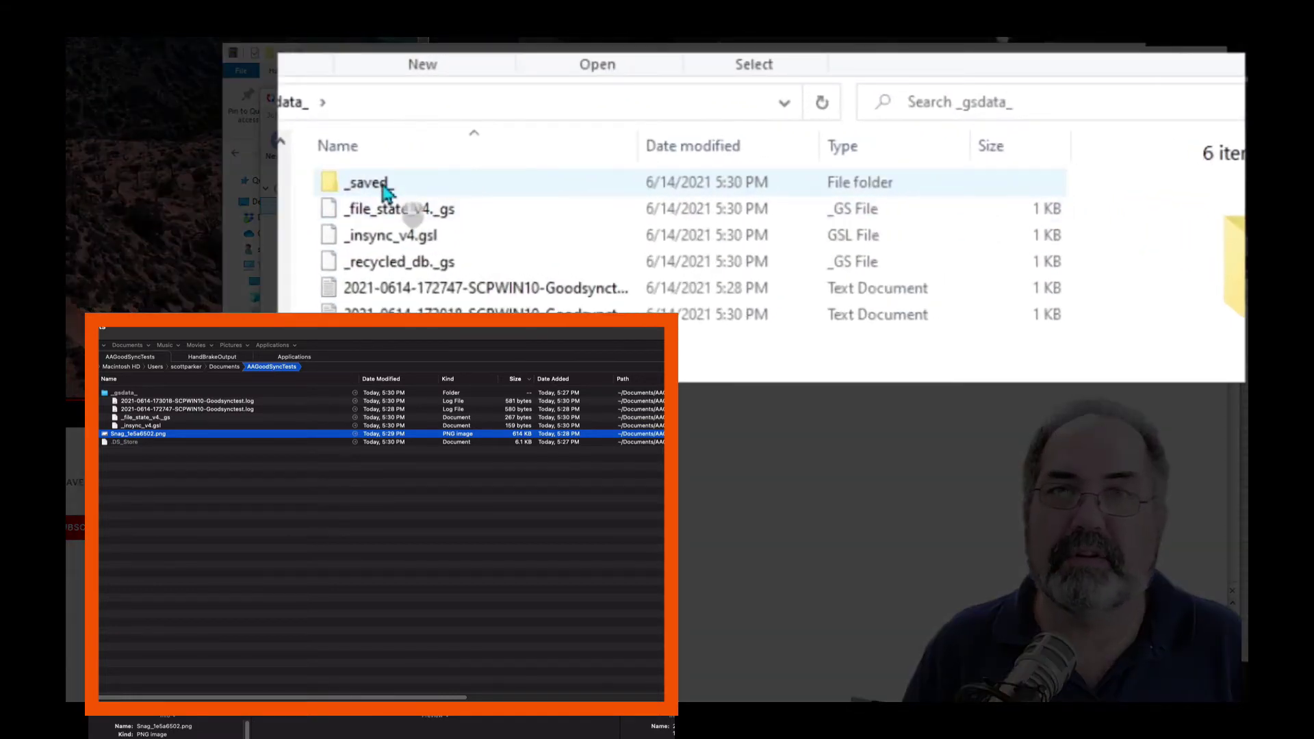
mouse_move(370, 192)
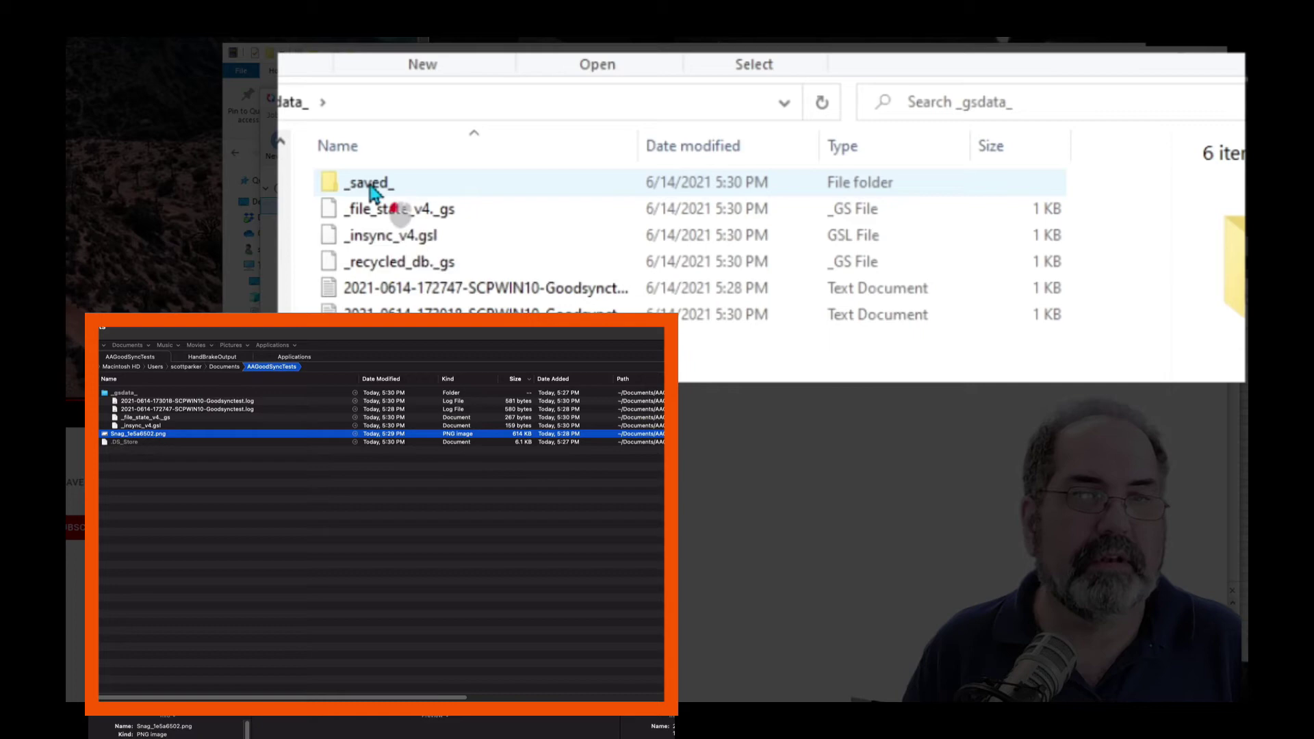
double_click(373, 186)
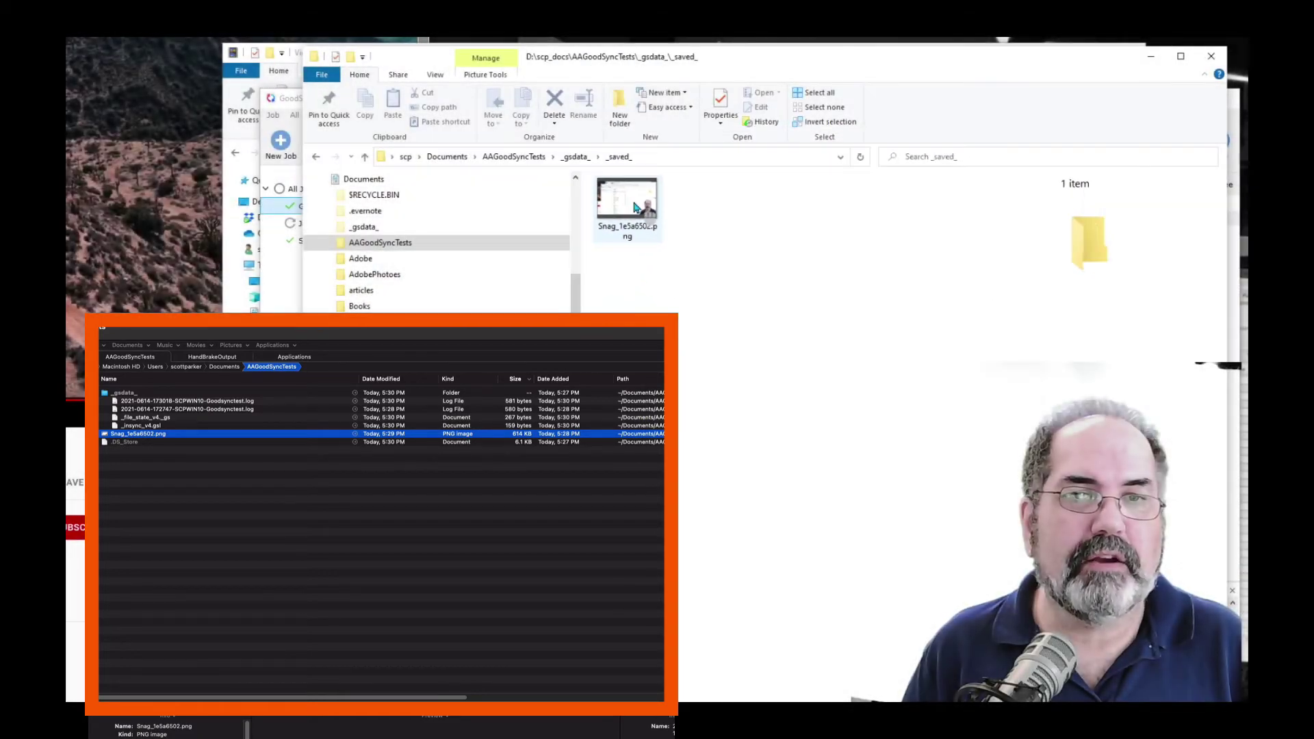
double_click(566, 218)
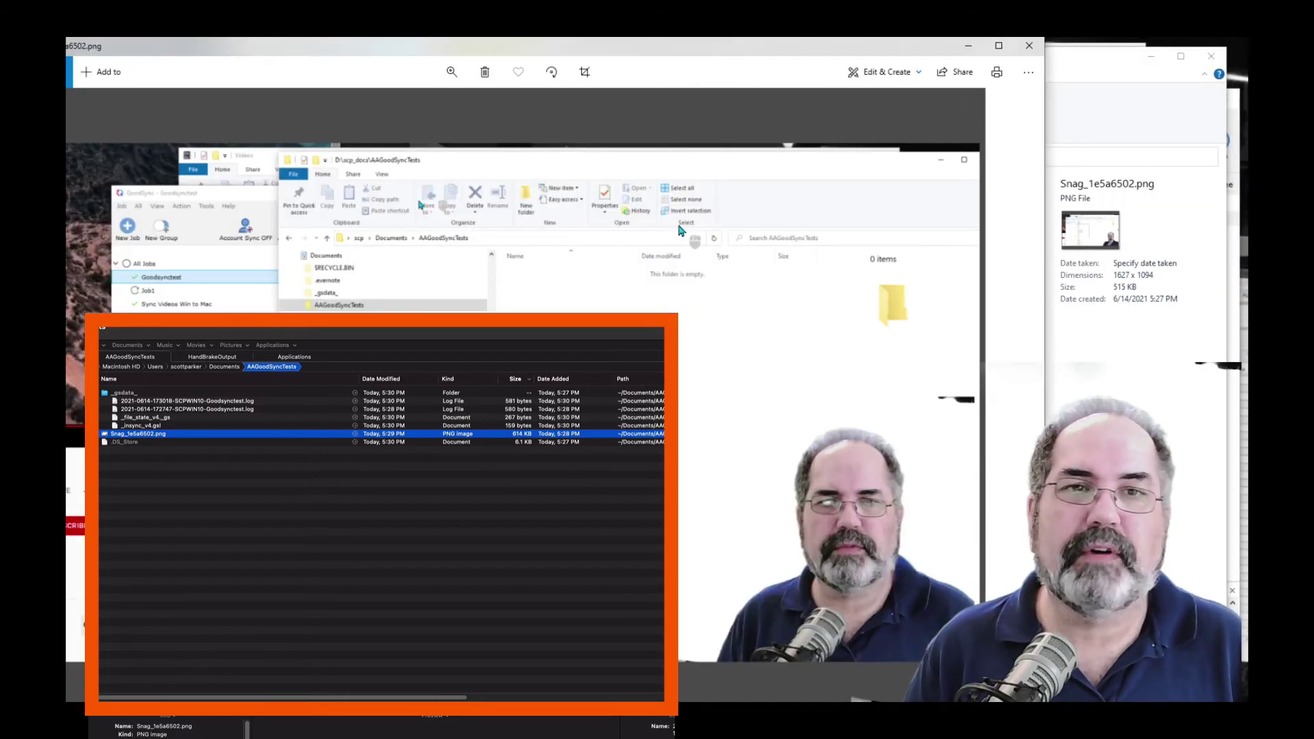
click(1030, 48)
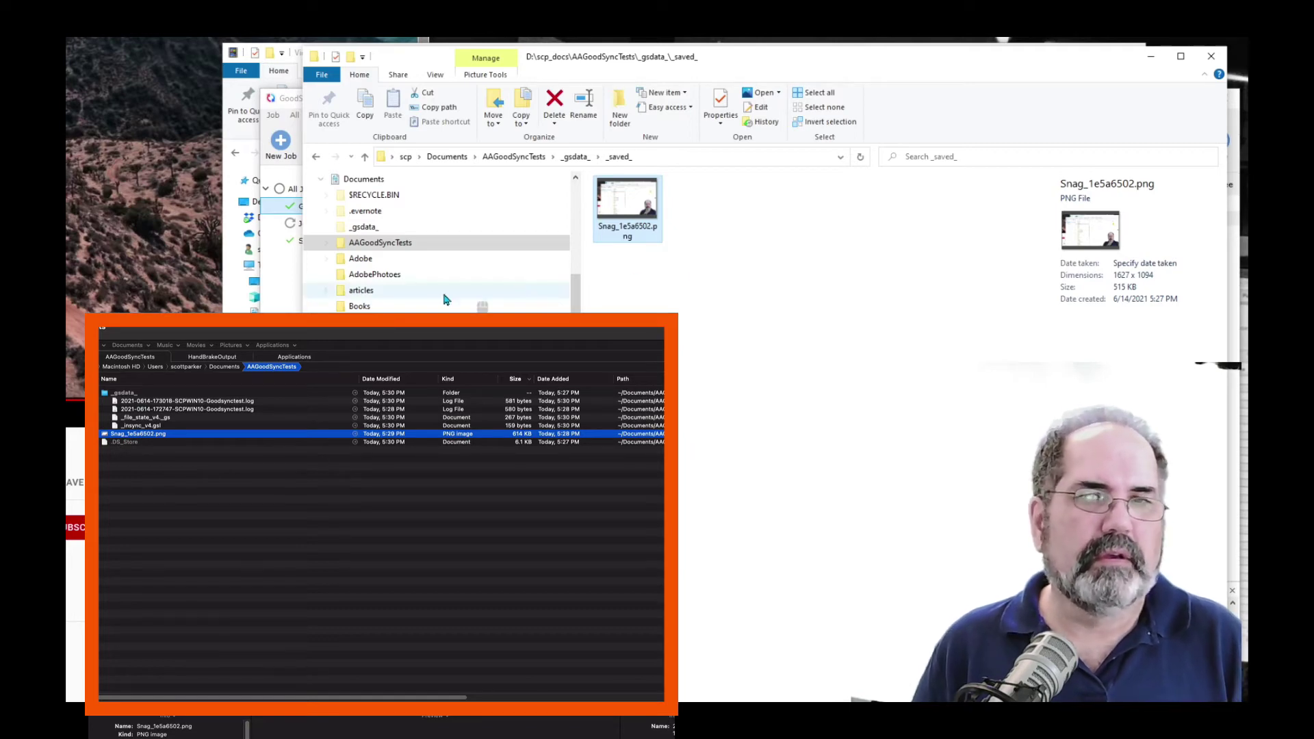
Re-analyze Goodsynctest, then reopen the _saved_ backup Snag_1e5a6502.png in Photos and close it.
click(280, 295)
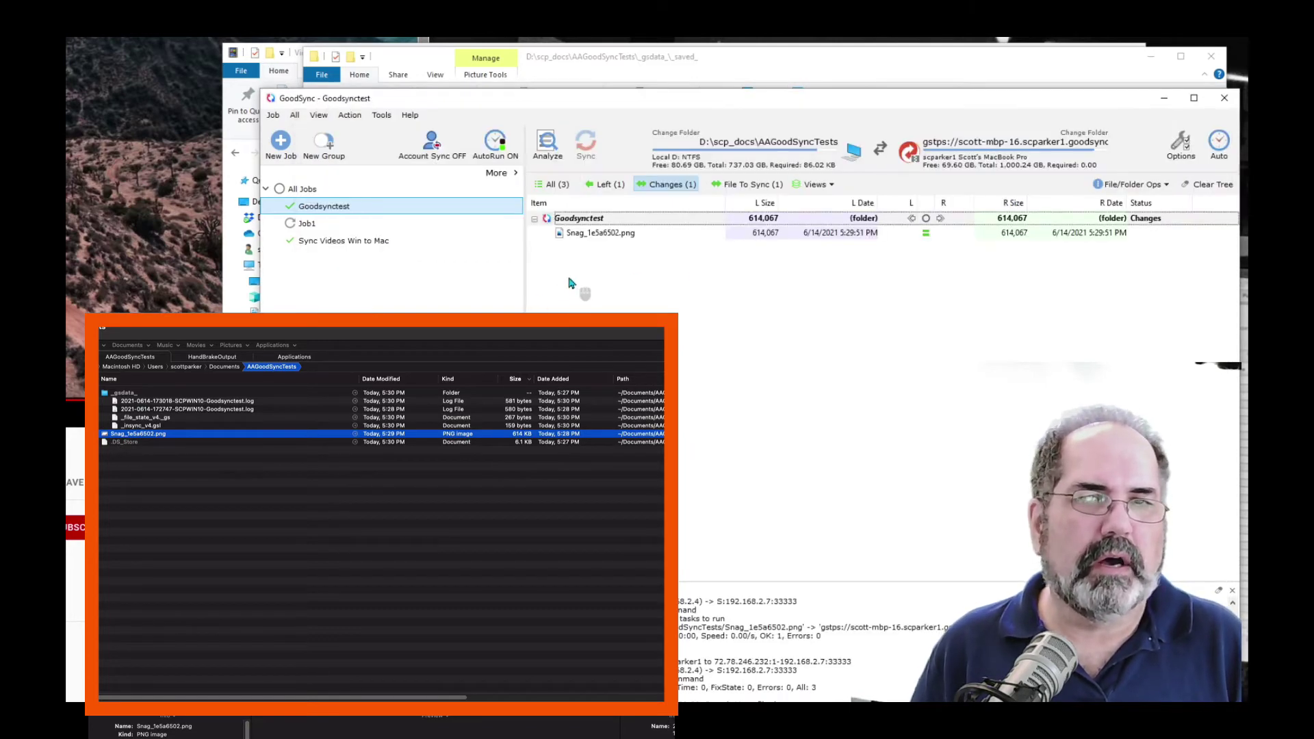
click(548, 143)
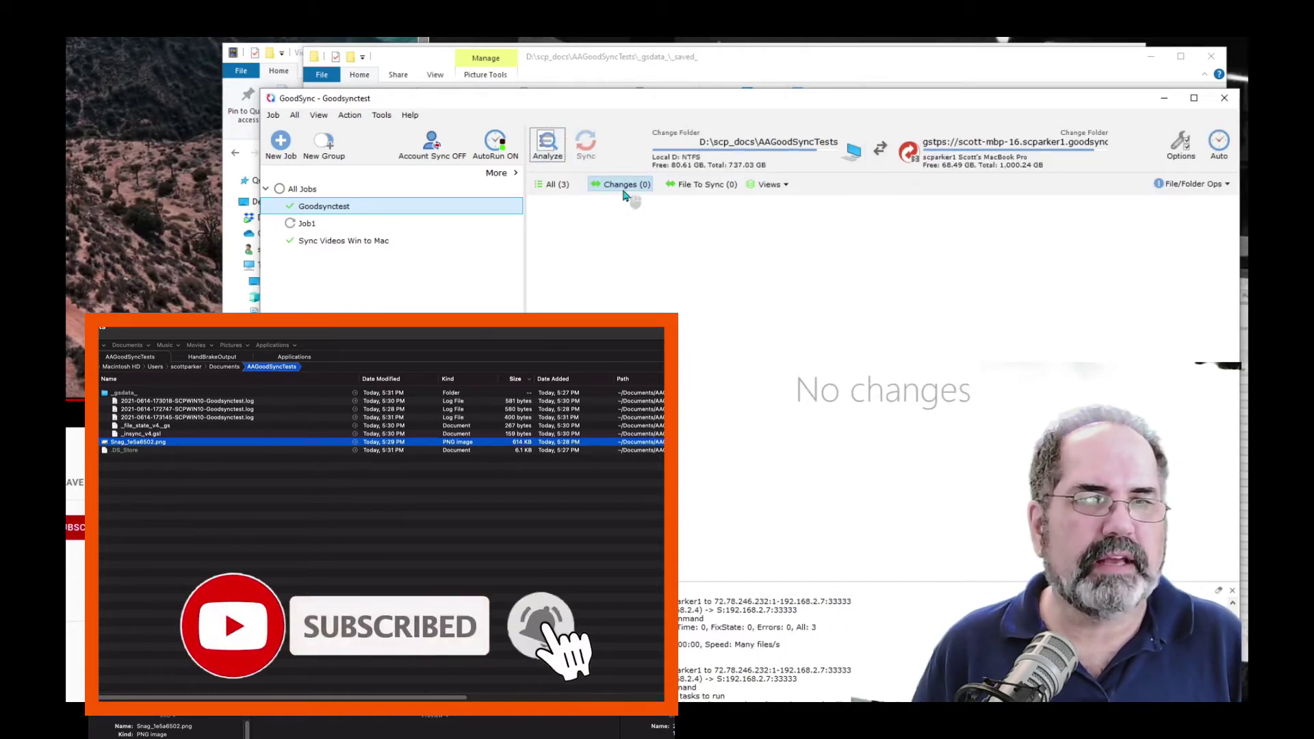
click(714, 64)
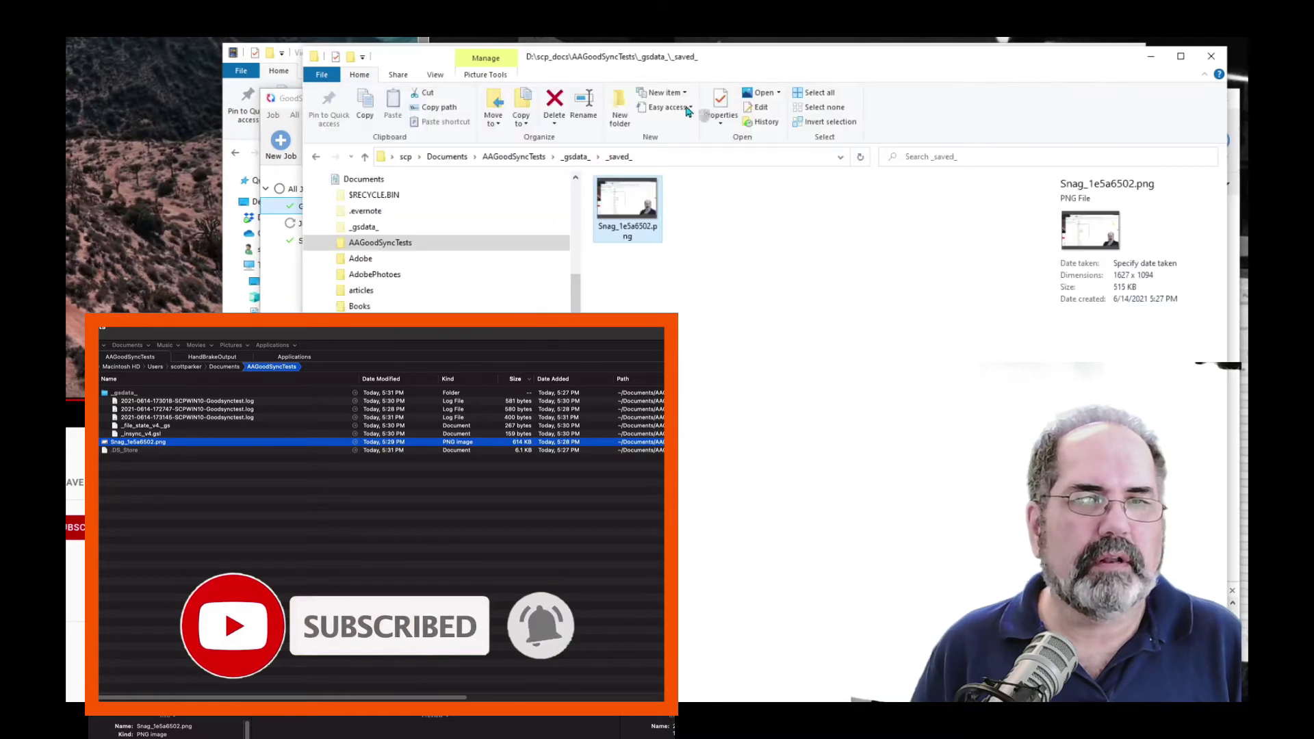
click(627, 193)
double_click(627, 193)
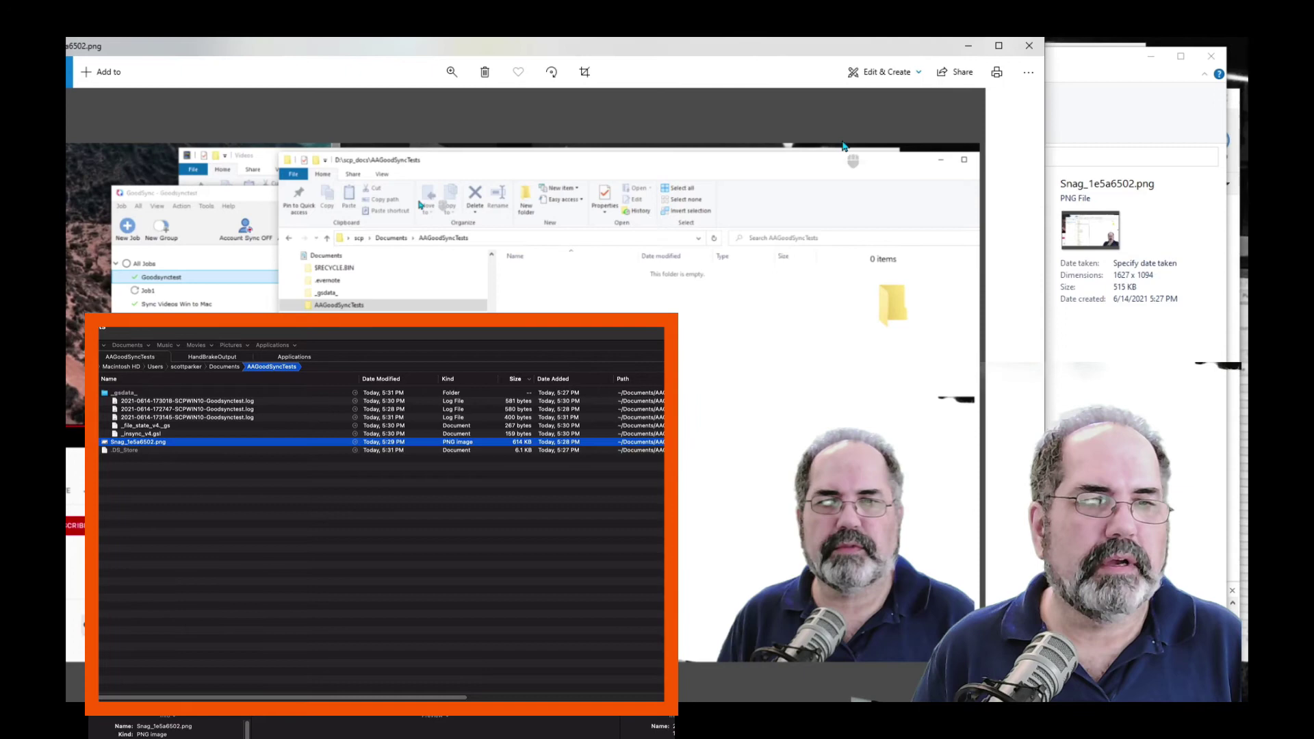
click(1031, 47)
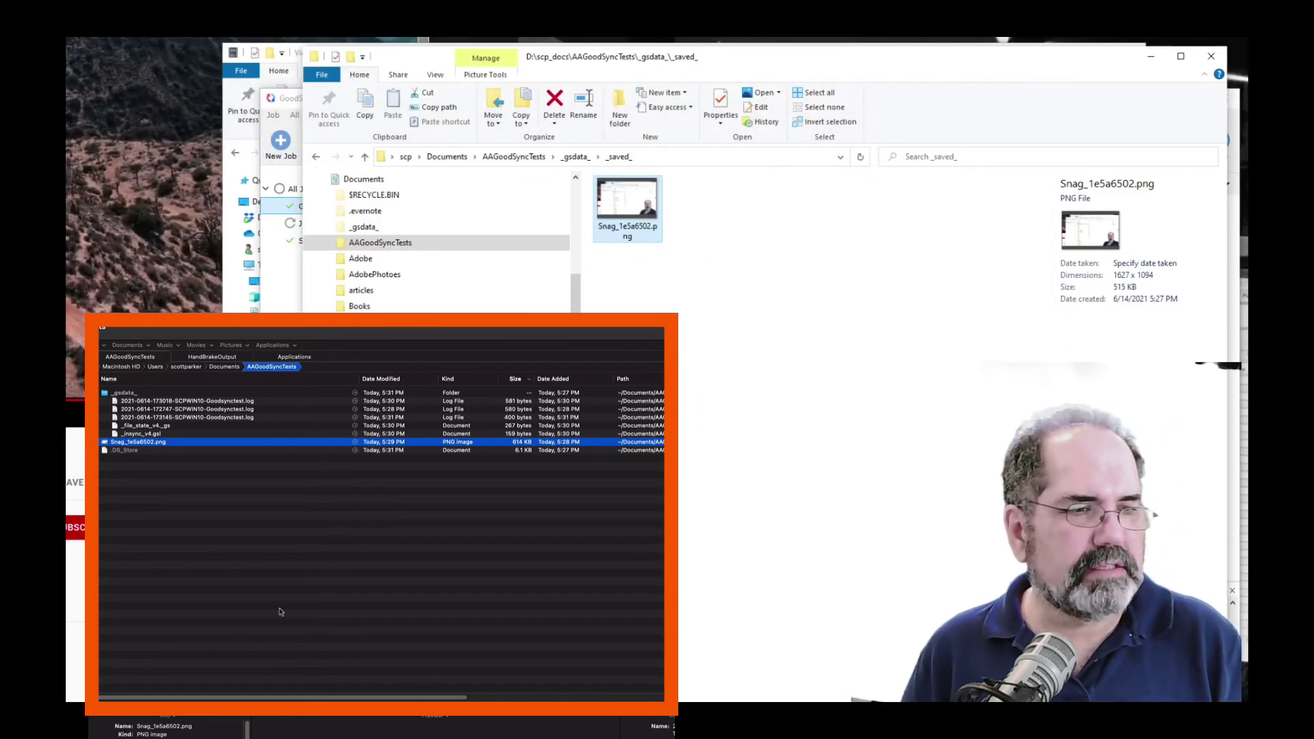
Open the Mac Snag_1e5a6502.png in Preview and draw more red freehand loops above the head.
click(230, 549)
click(143, 442)
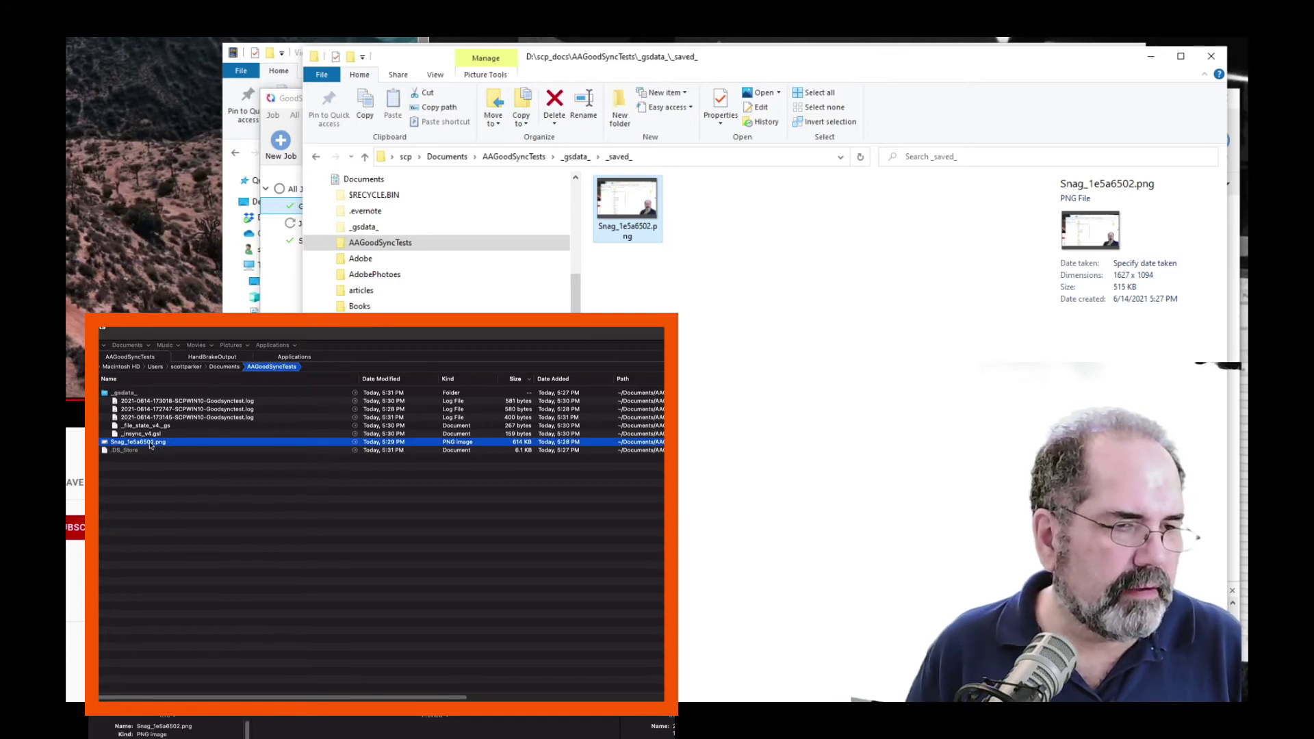
double_click(138, 442)
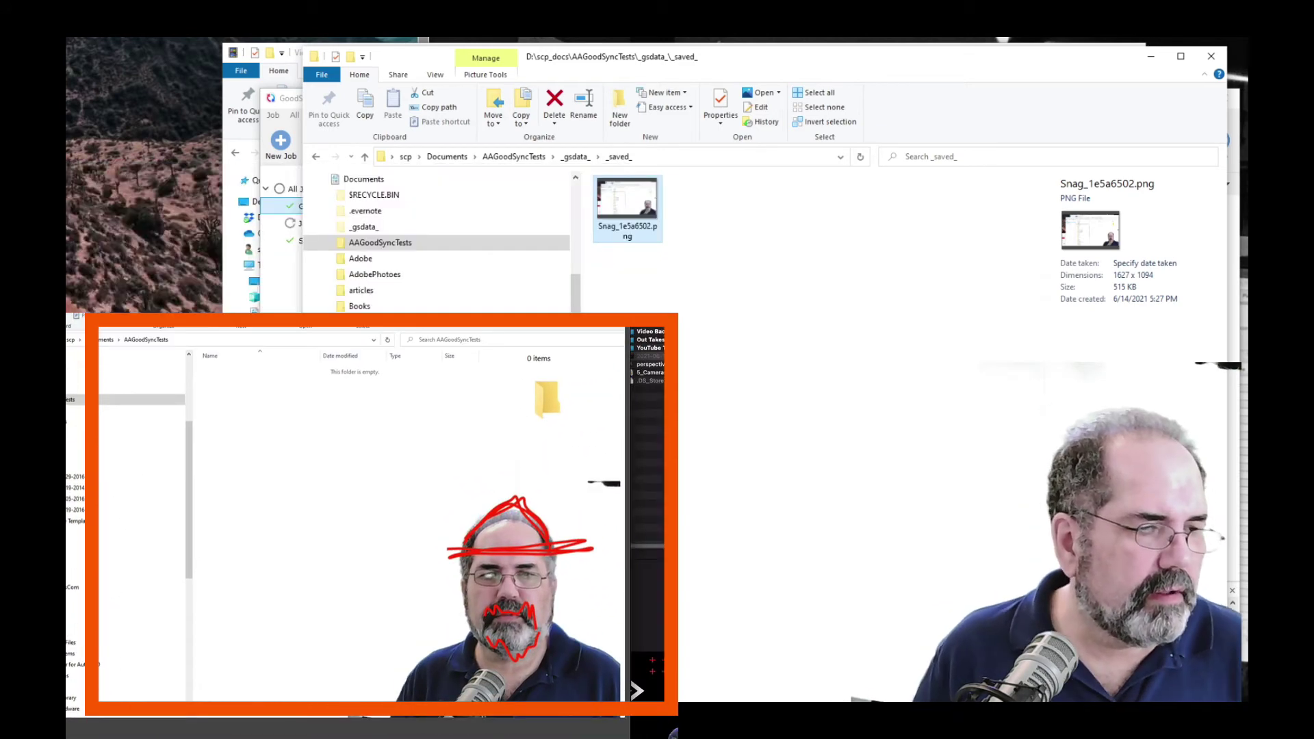
mouse_move(344, 524)
mouse_down()
mouse_move(452, 520)
mouse_move(514, 478)
mouse_move(538, 544)
mouse_move(469, 485)
mouse_move(373, 487)
mouse_move(395, 506)
mouse_move(547, 481)
mouse_move(450, 483)
mouse_move(382, 515)
mouse_move(313, 513)
mouse_move(363, 519)
mouse_move(375, 561)
mouse_move(437, 531)
mouse_move(430, 507)
mouse_up()
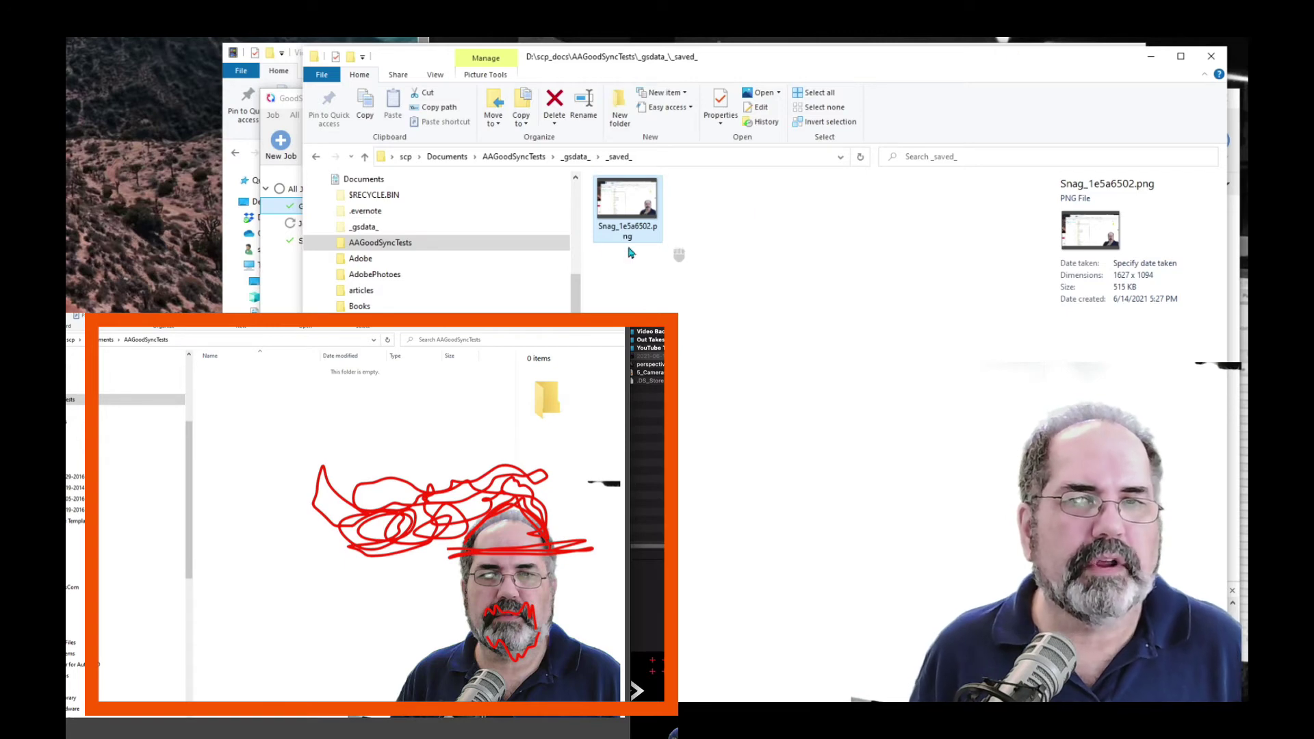
Analyze and sync the job, pulling the Mac's 662,518-byte Snag_1e5a6502.png over the Windows copy.
key(alt+Tab)
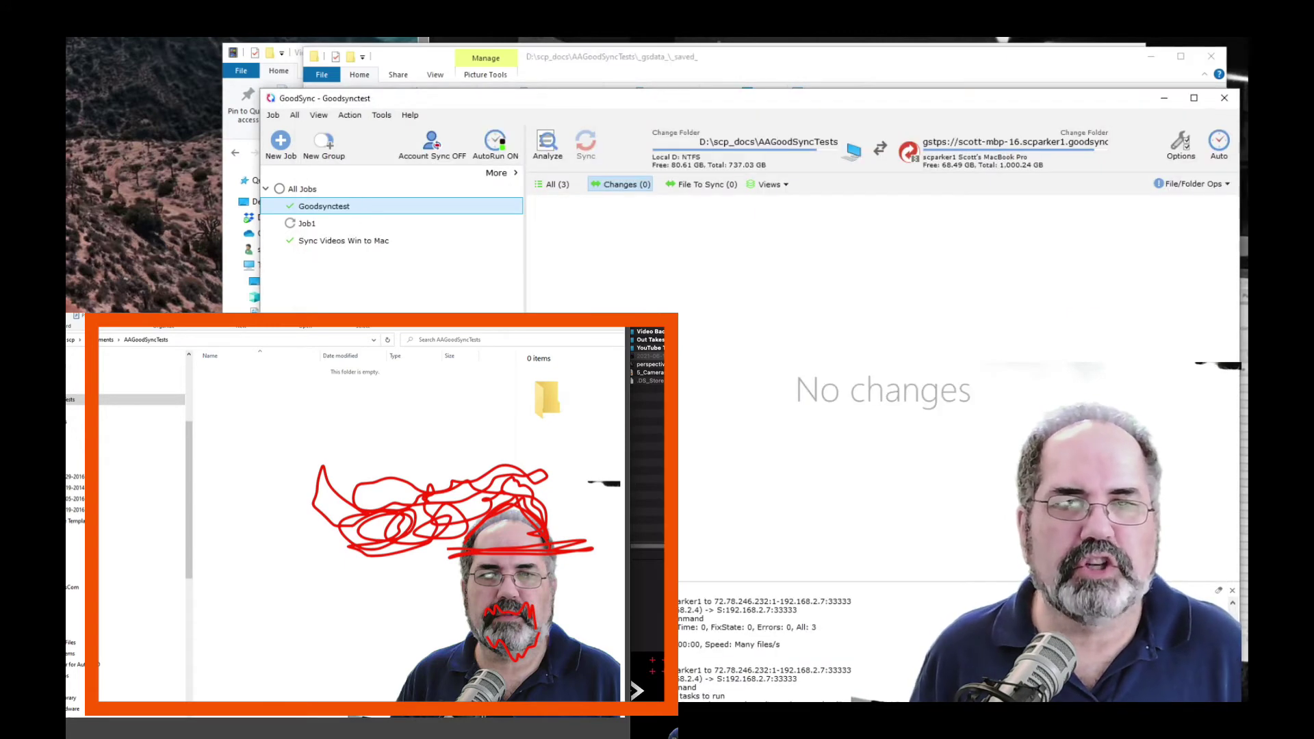
click(547, 146)
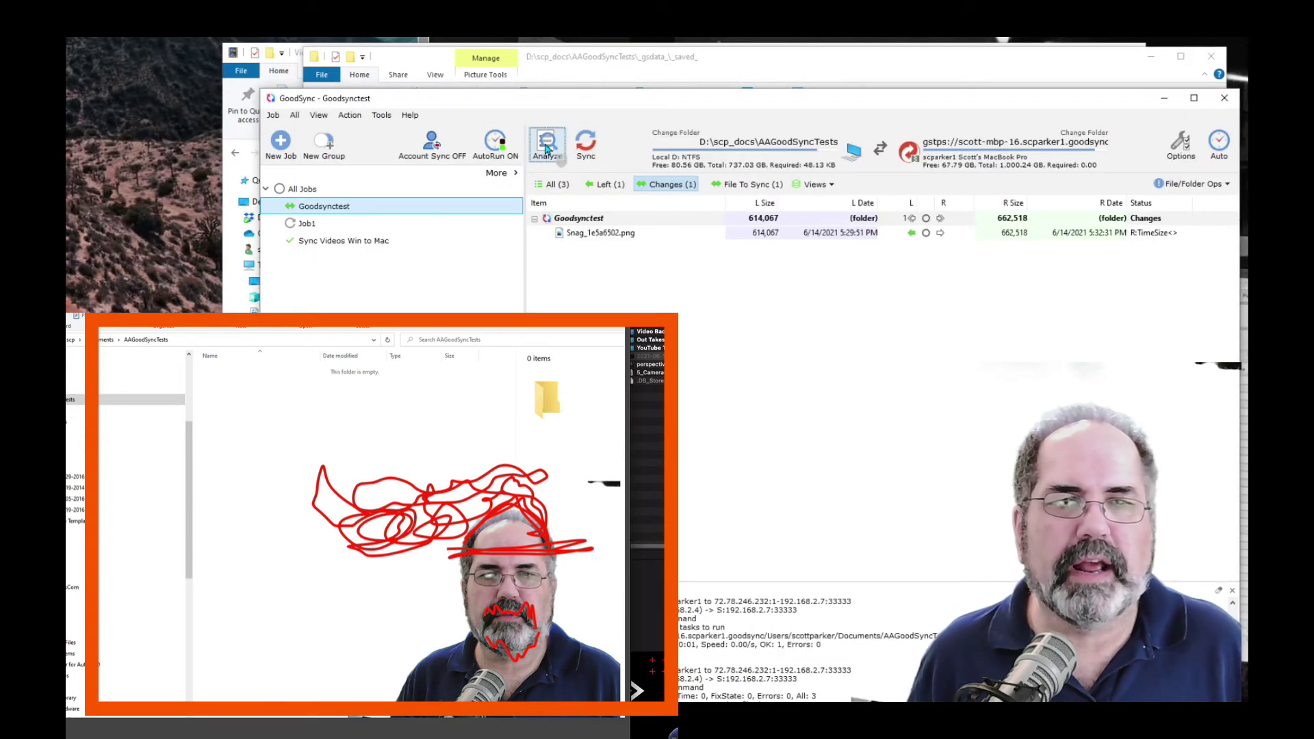
click(584, 144)
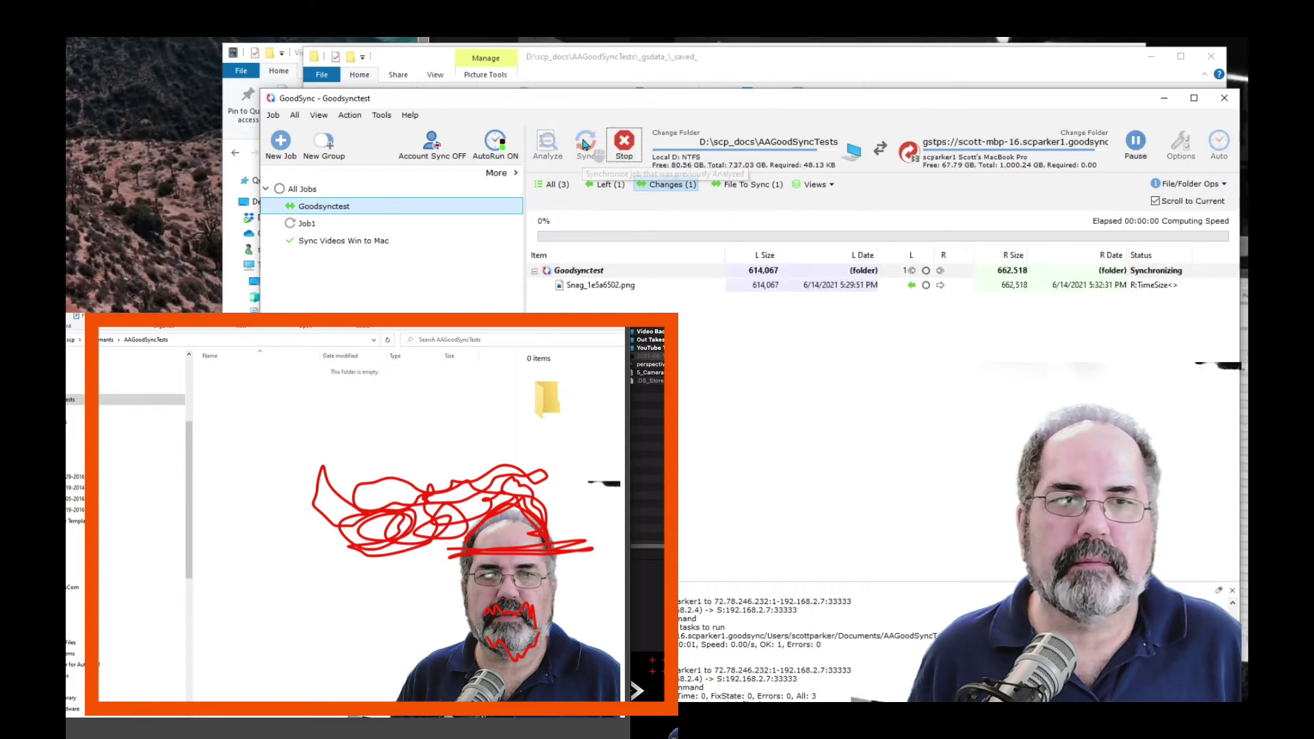
click(694, 64)
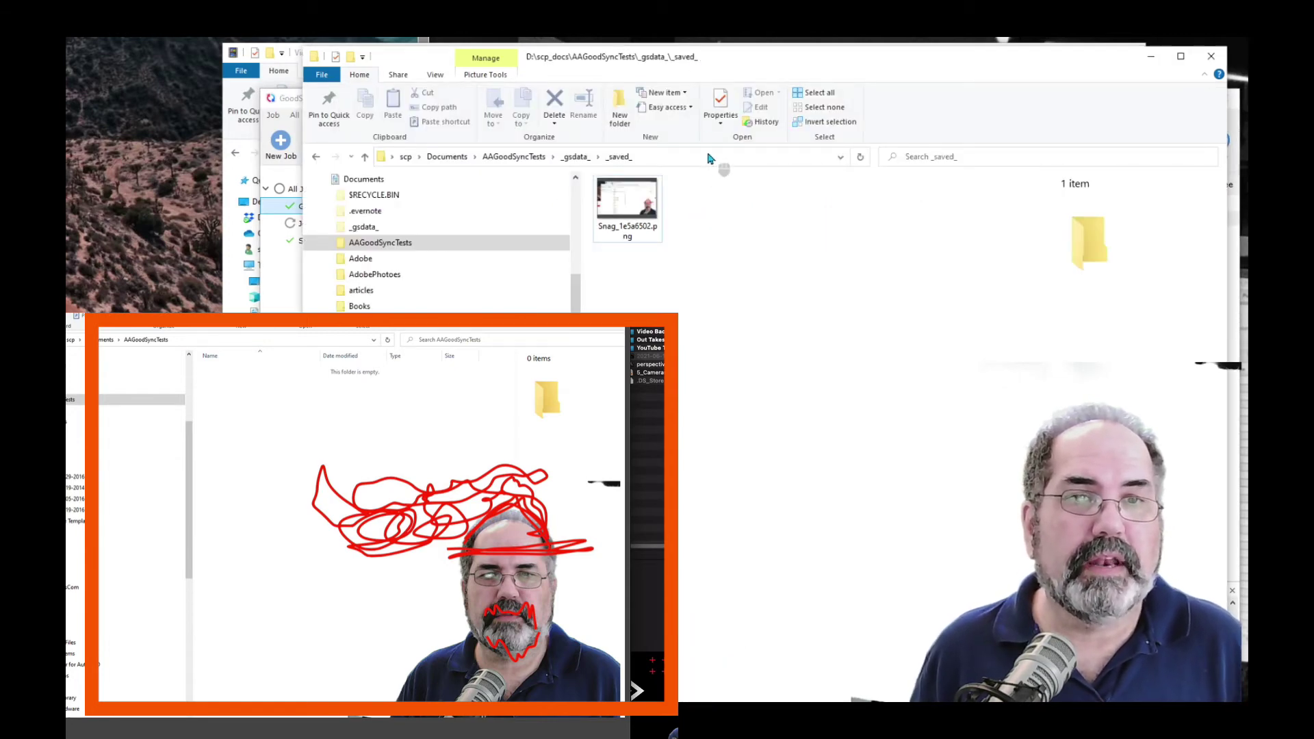
double_click(627, 202)
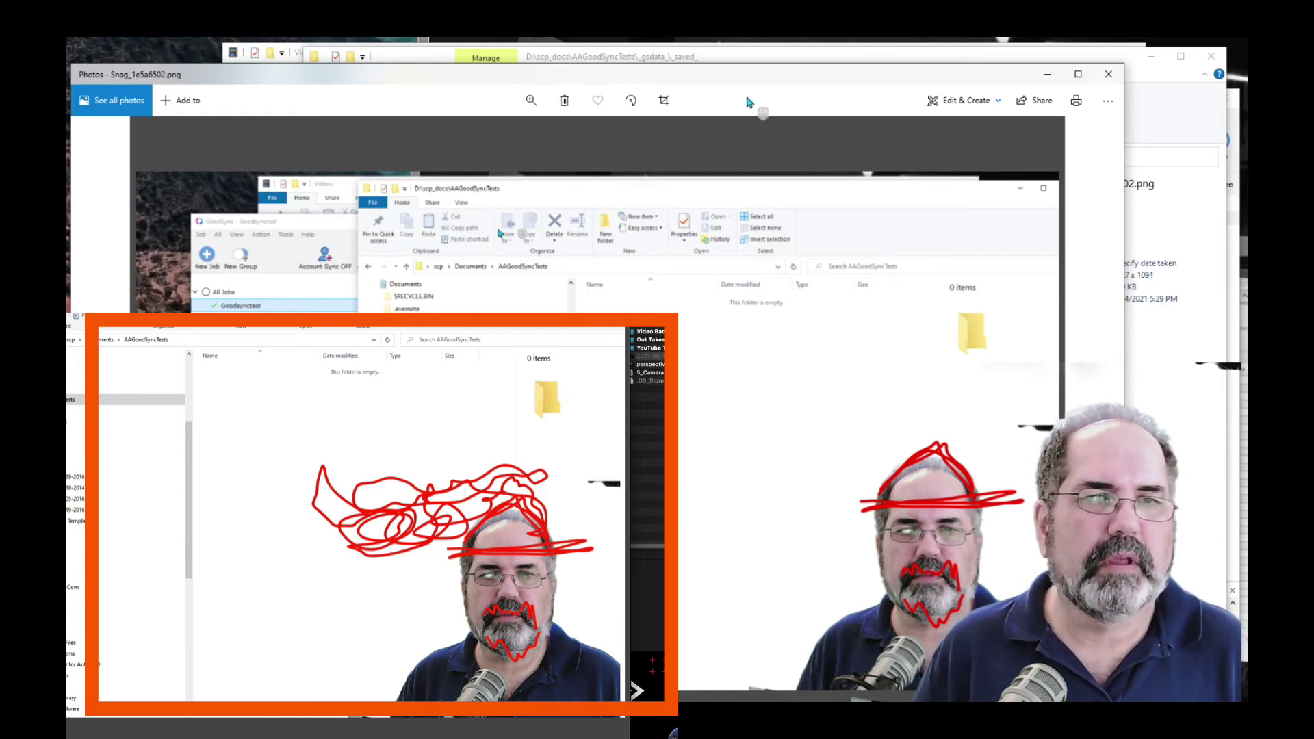
key(alt+F4)
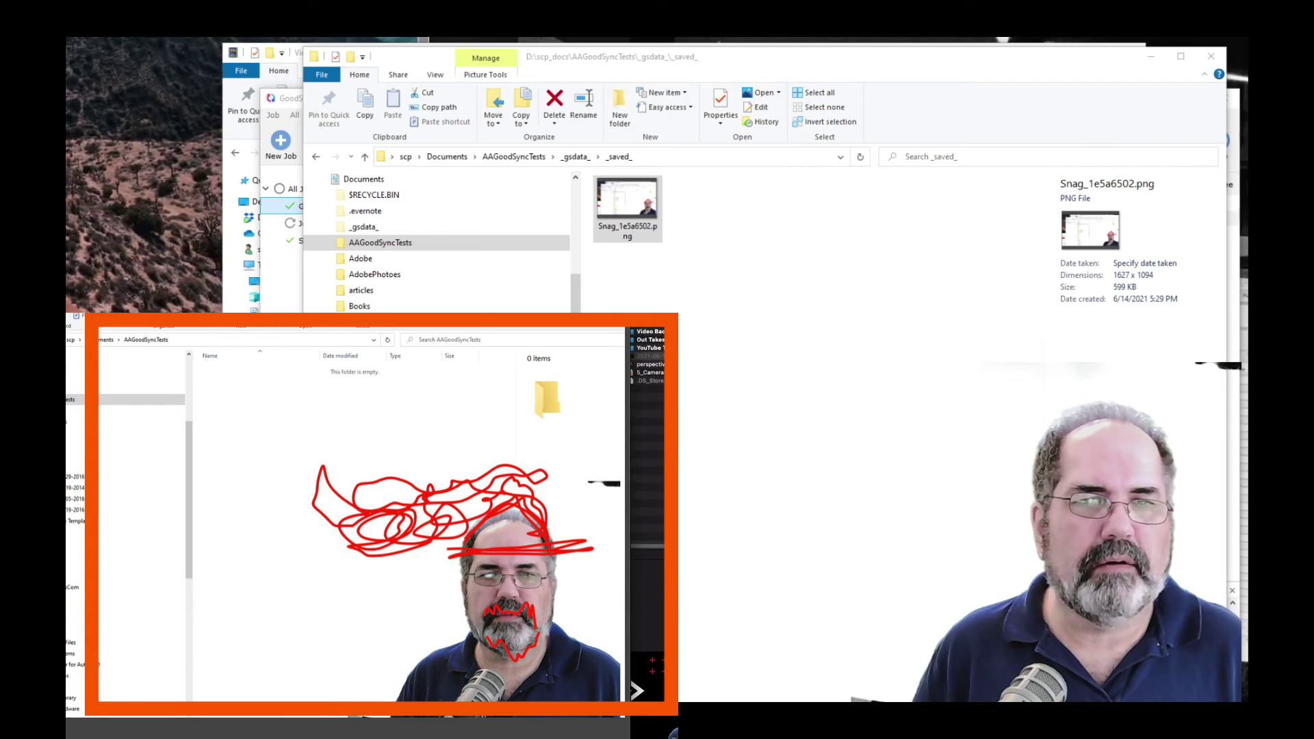
Move the _saved_ backup of Snag_1e5a6502.png onto AAGoodSyncTests, overwriting the existing copy.
click(626, 263)
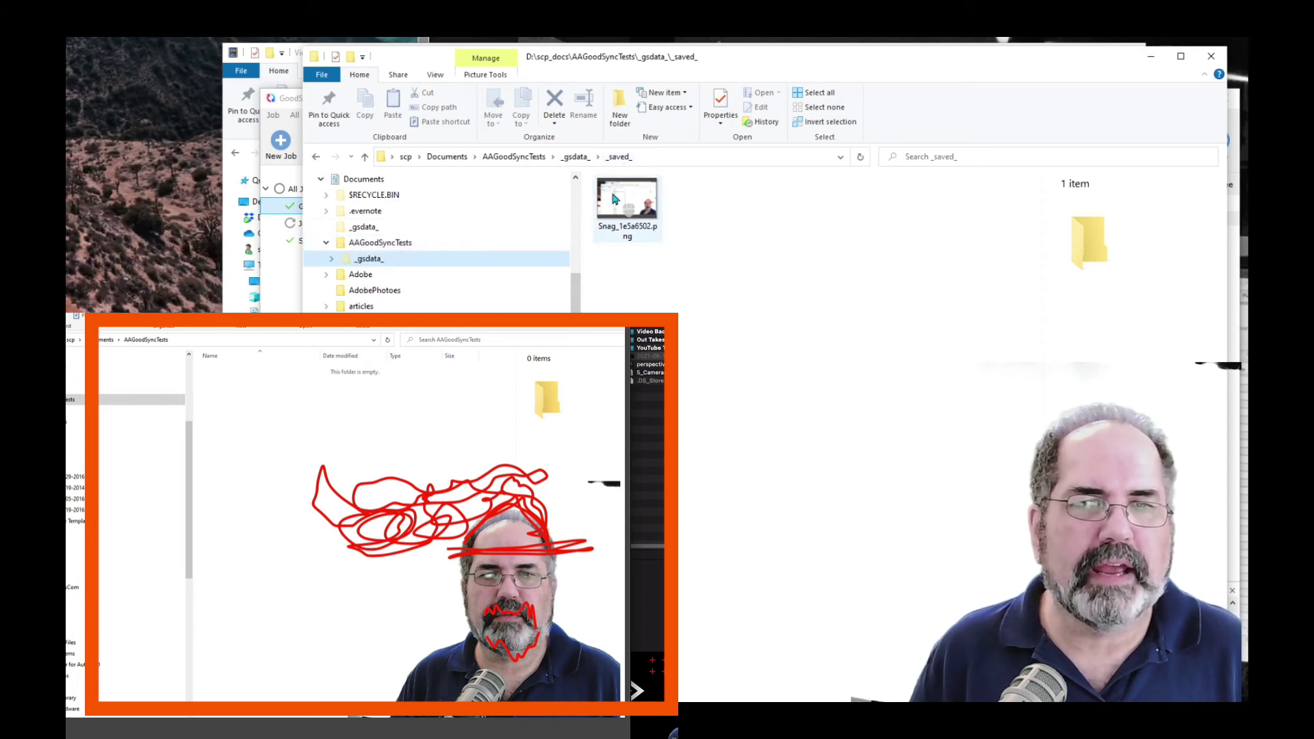
drag(626, 202, 408, 254)
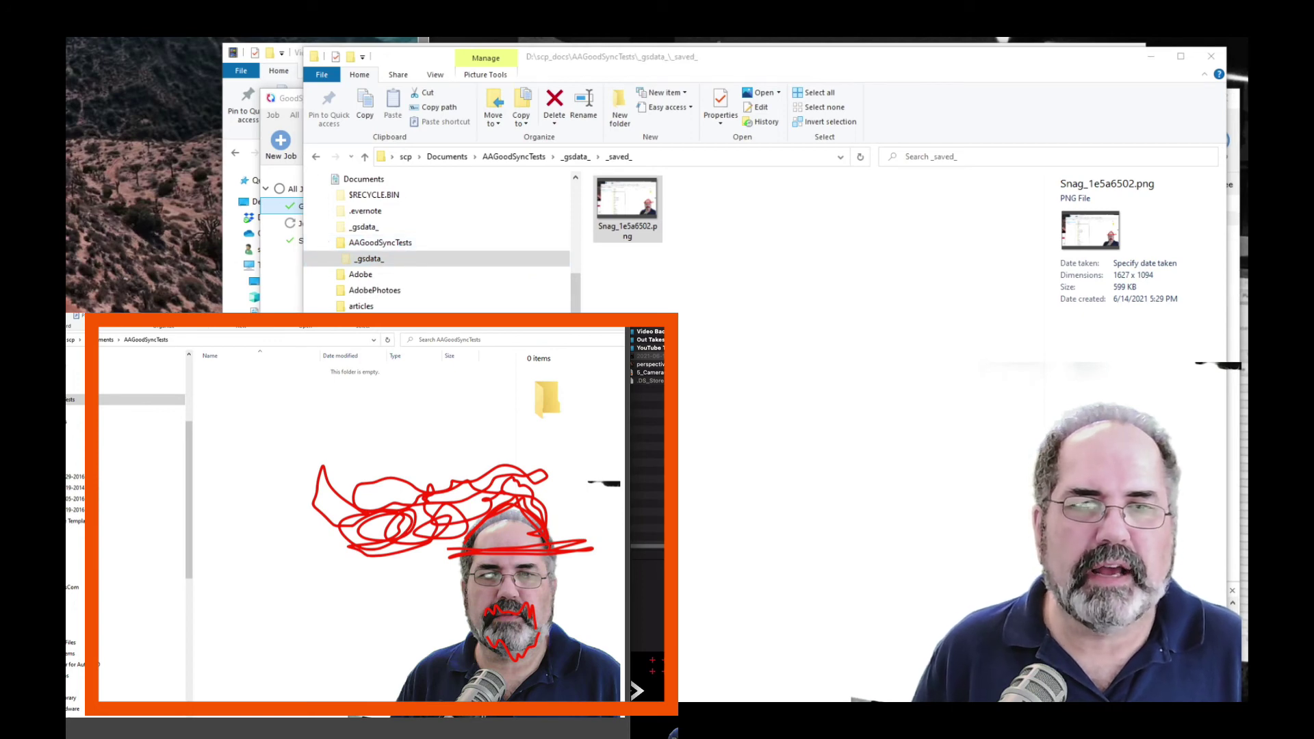
drag(839, 309, 994, 246)
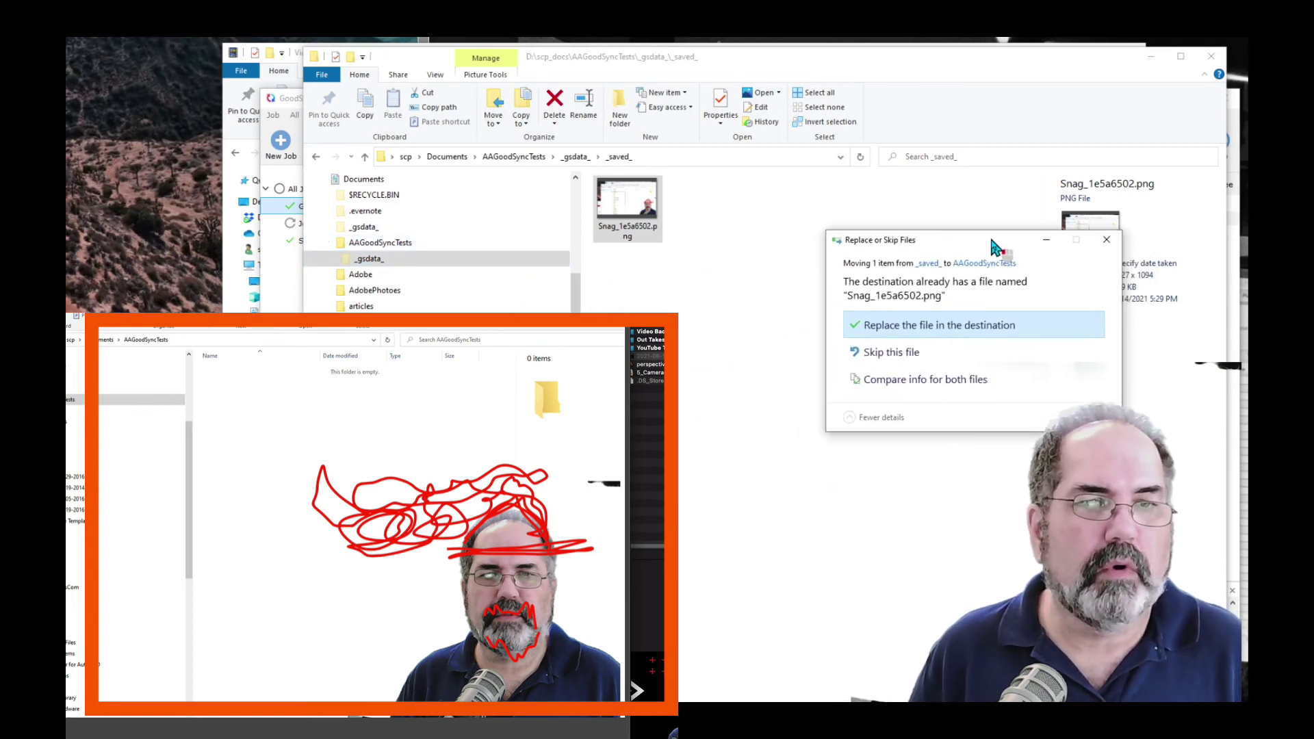
click(923, 327)
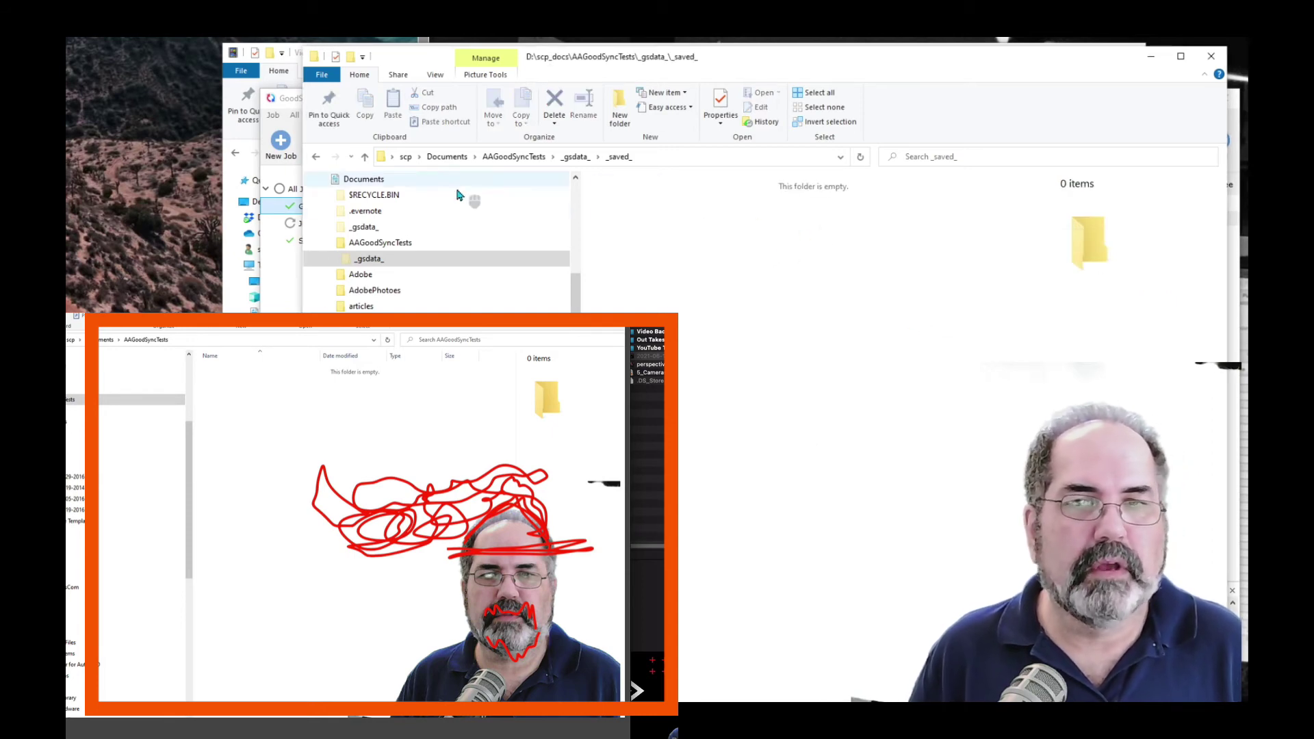
Analyze and sync the job, pushing the restored 614,067-byte Snag_1e5a6502.png to the Mac.
click(269, 303)
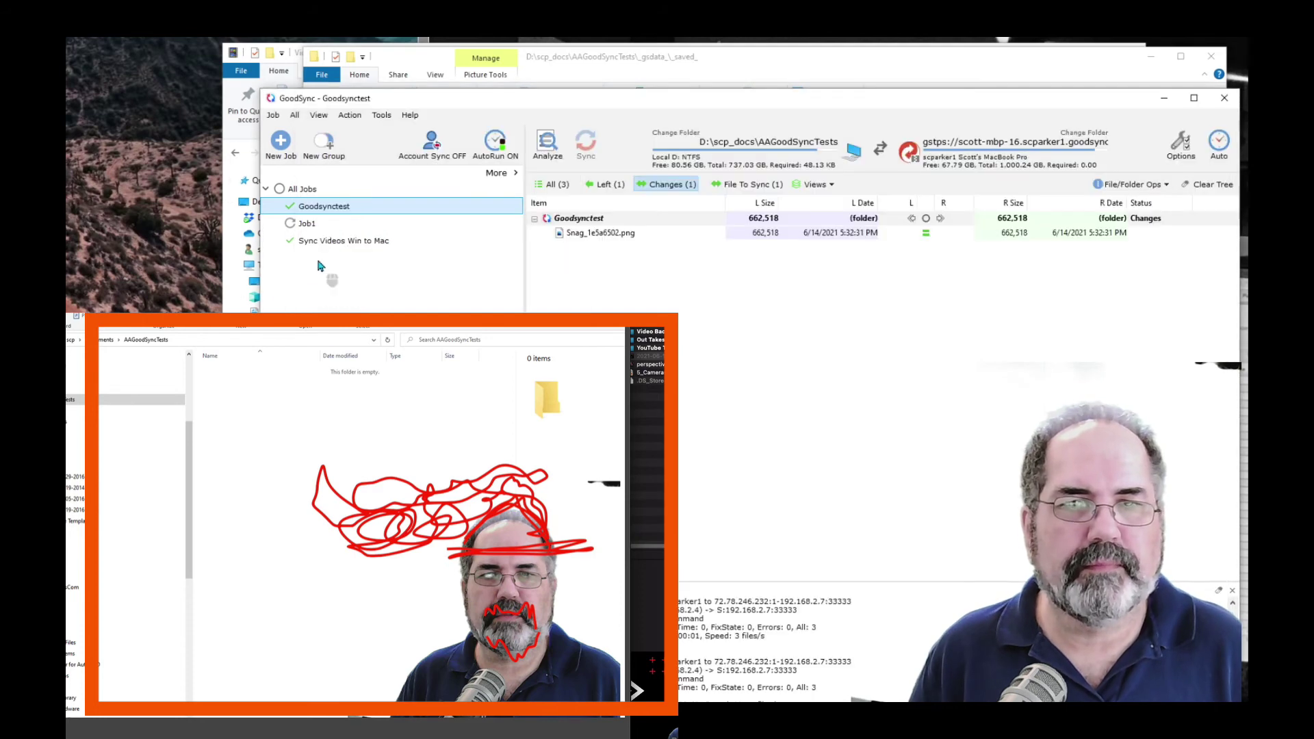
click(548, 145)
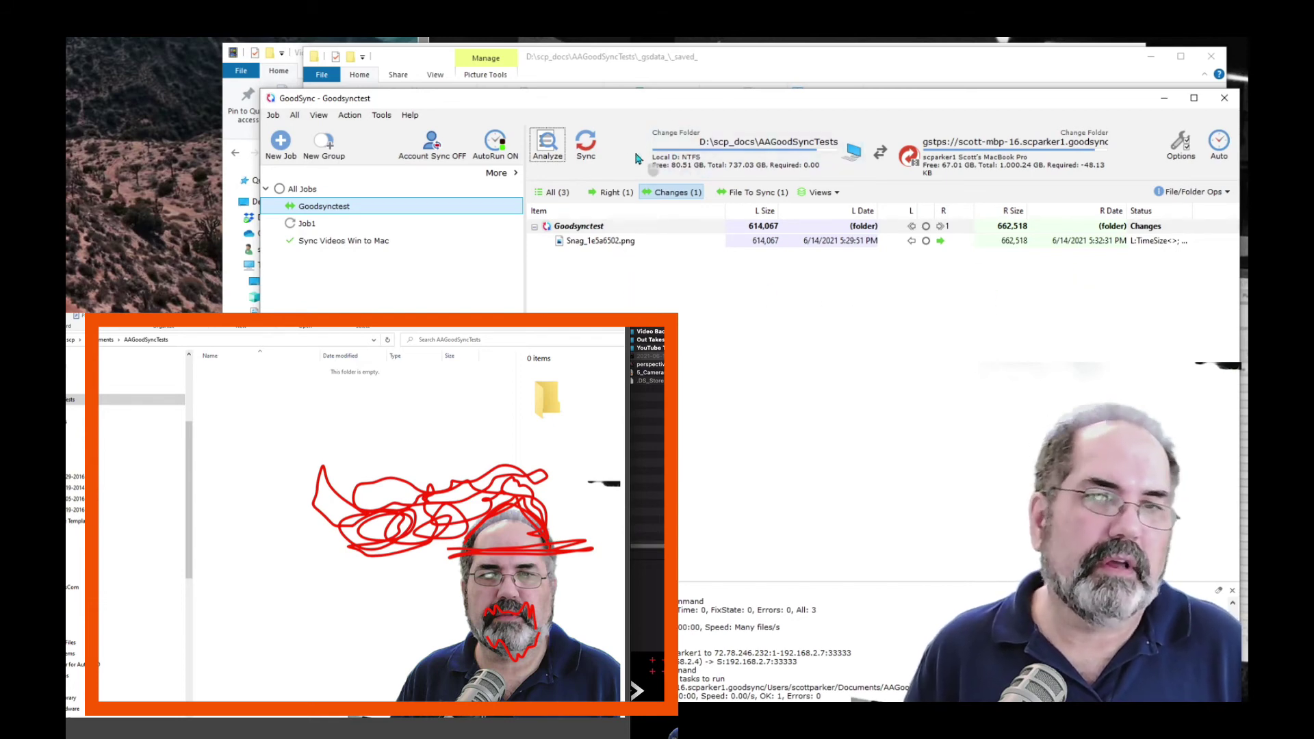
click(585, 144)
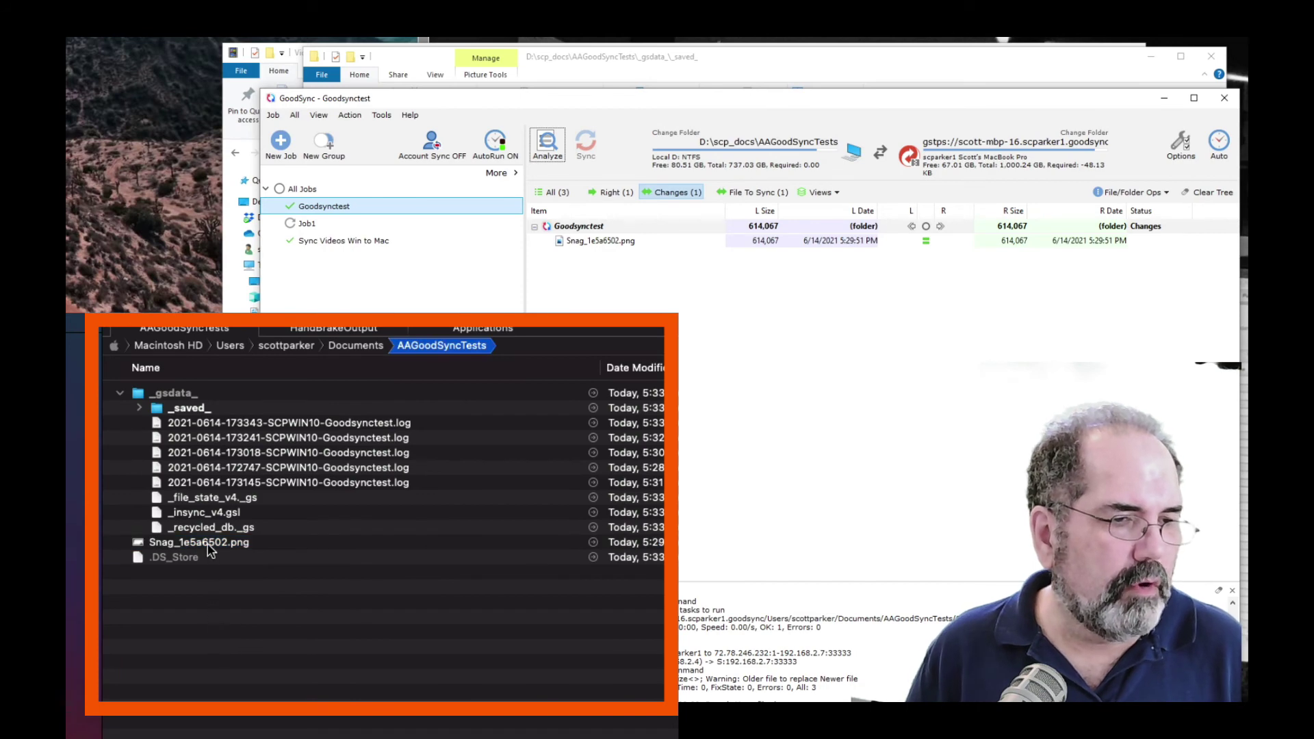
Select Snag_1e5a6502.png in the Mac's Finder file list.
click(210, 544)
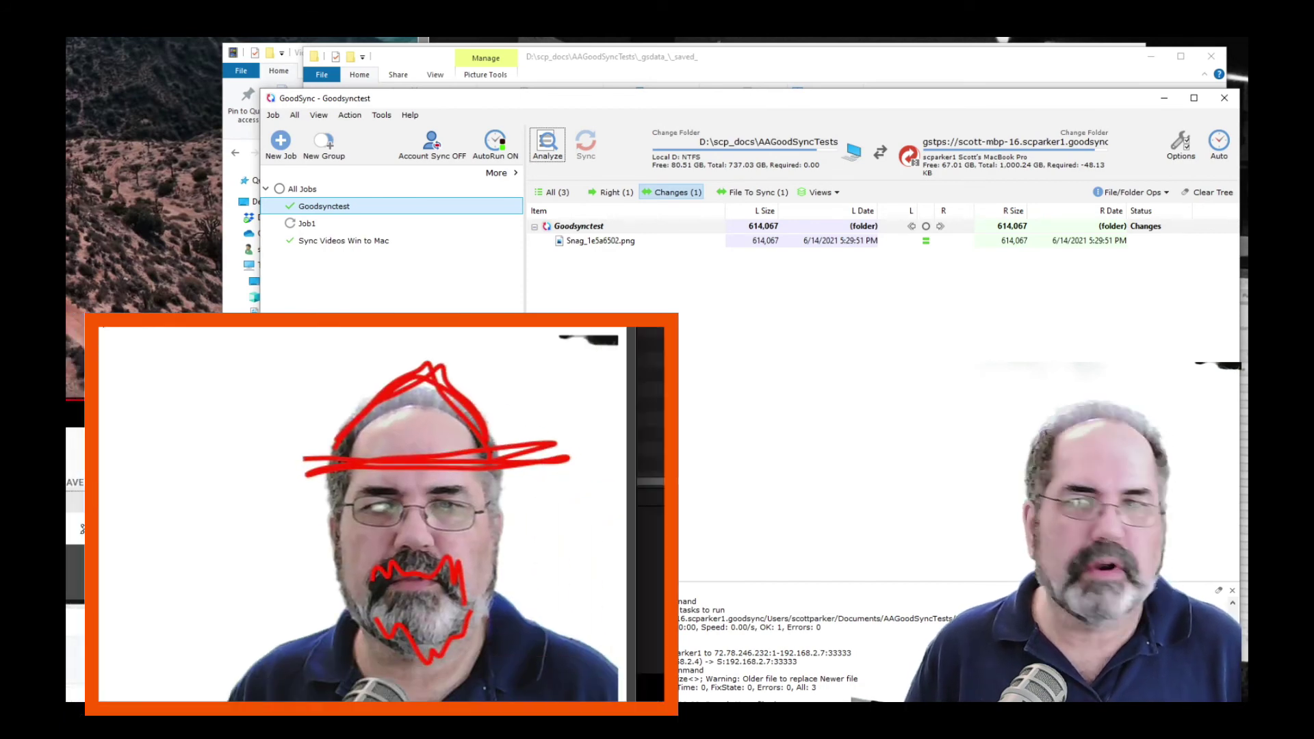